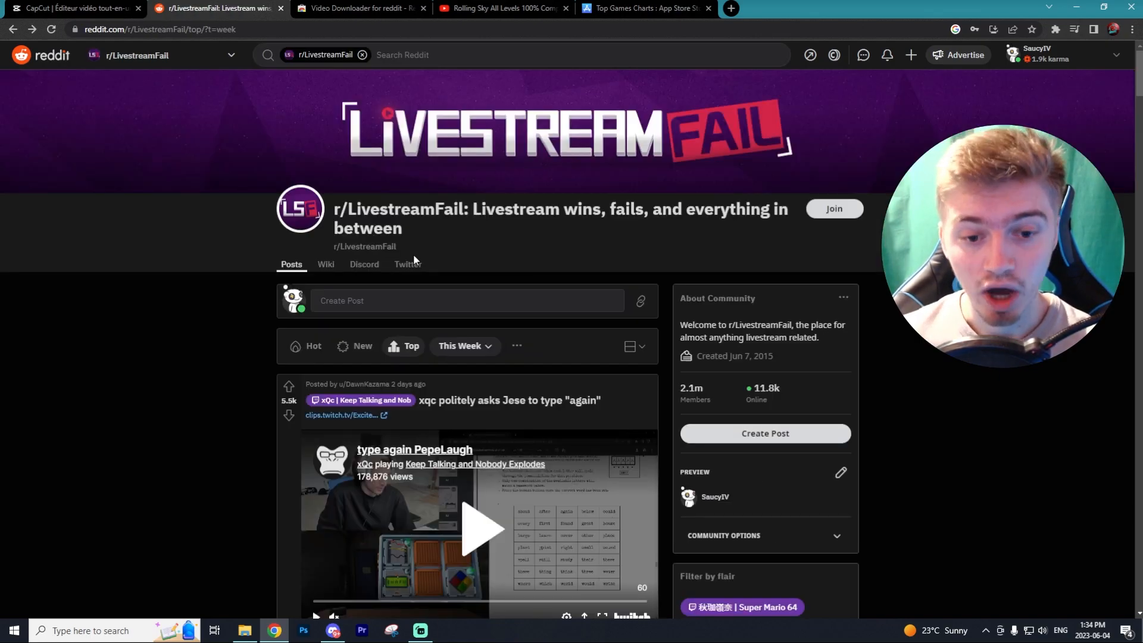
# - Sort the r/LivestreamFail posts by New and look at the newest posts
pyautogui.scroll(-3, 568, 318)
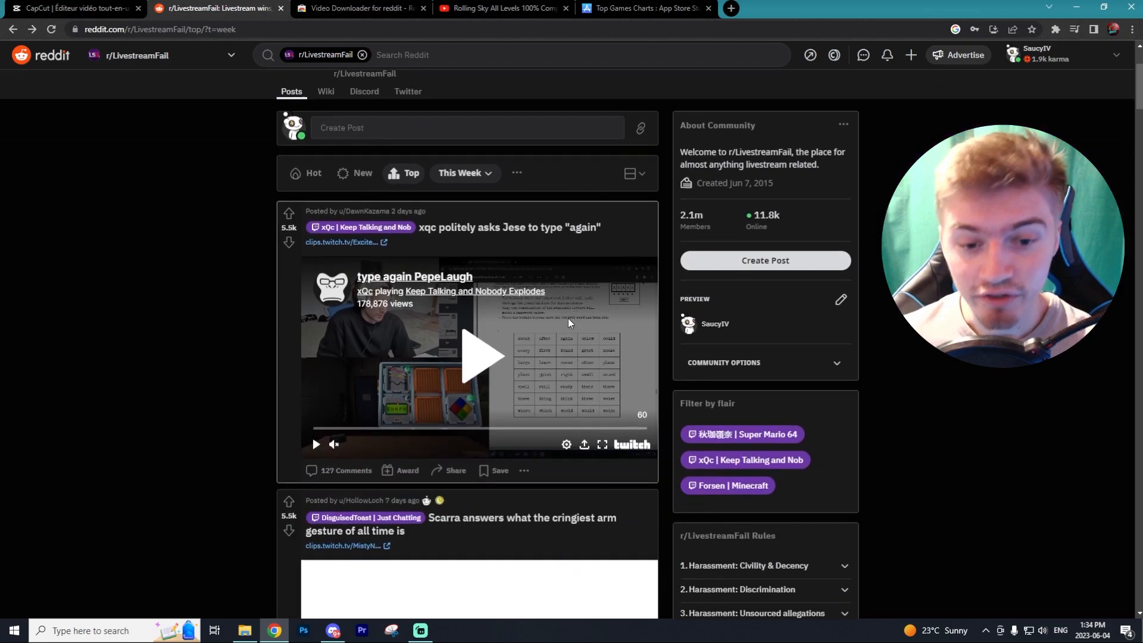
pyautogui.scroll(1, 390, 278)
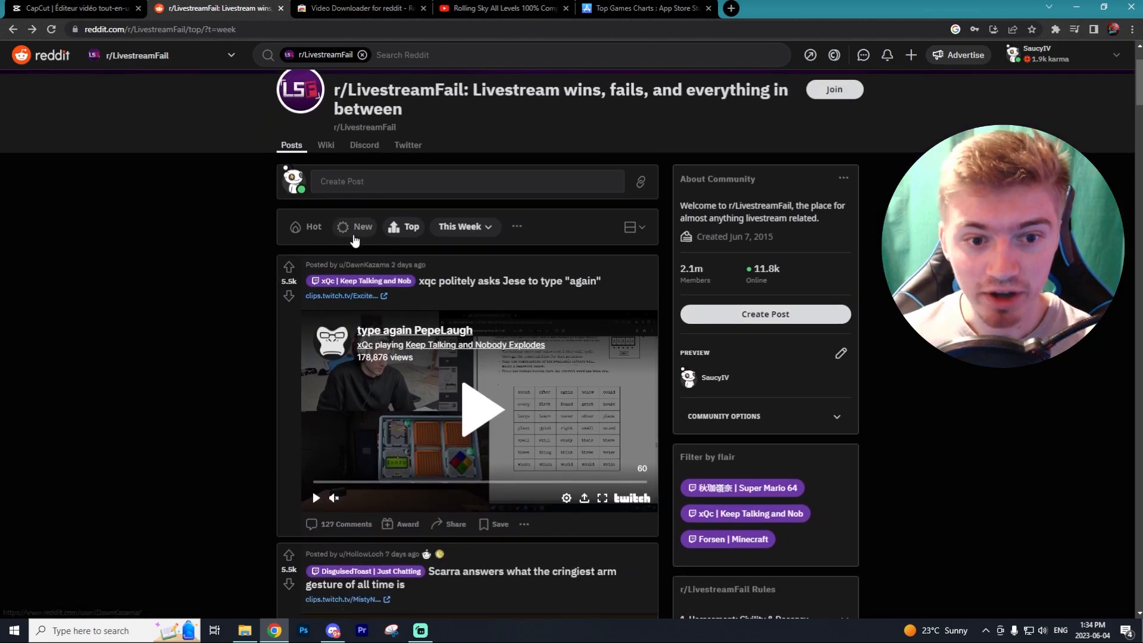
pyautogui.click(359, 227)
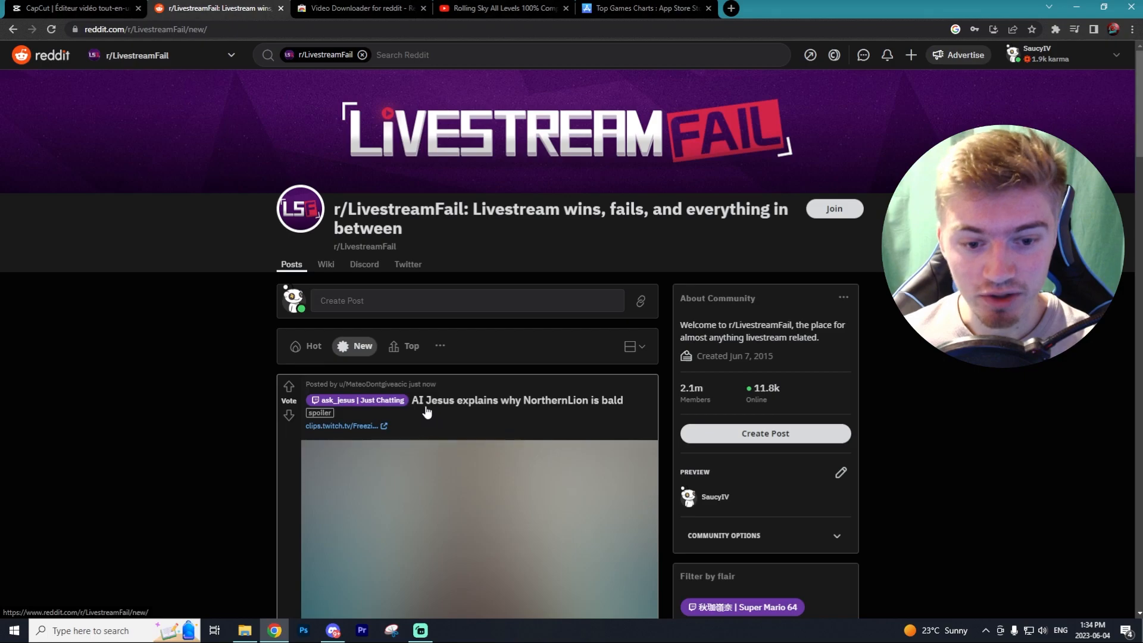
pyautogui.scroll(-2, 489, 361)
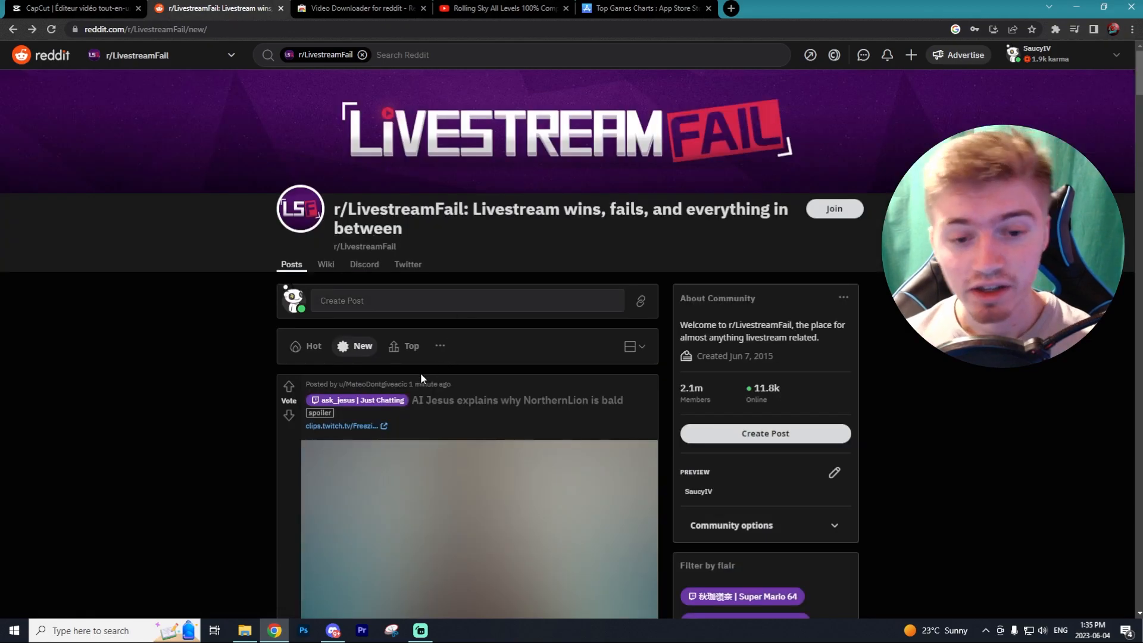
# - Sort the r/LivestreamFail posts by Top for This Week and browse the most upvoted clips
pyautogui.click(409, 346)
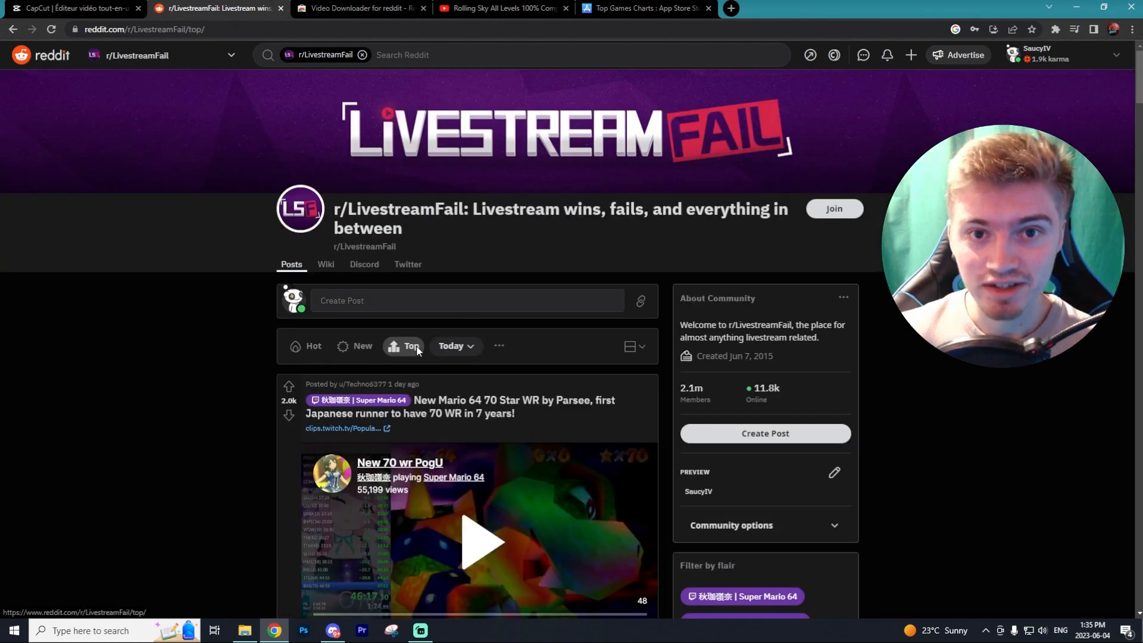
pyautogui.click(476, 347)
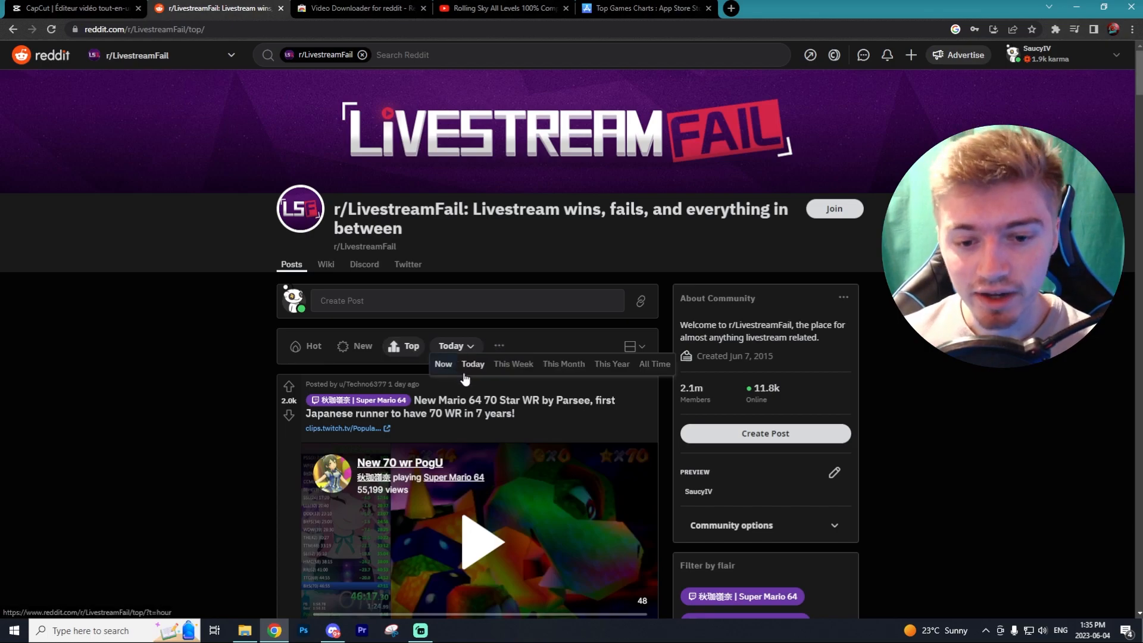
pyautogui.click(494, 364)
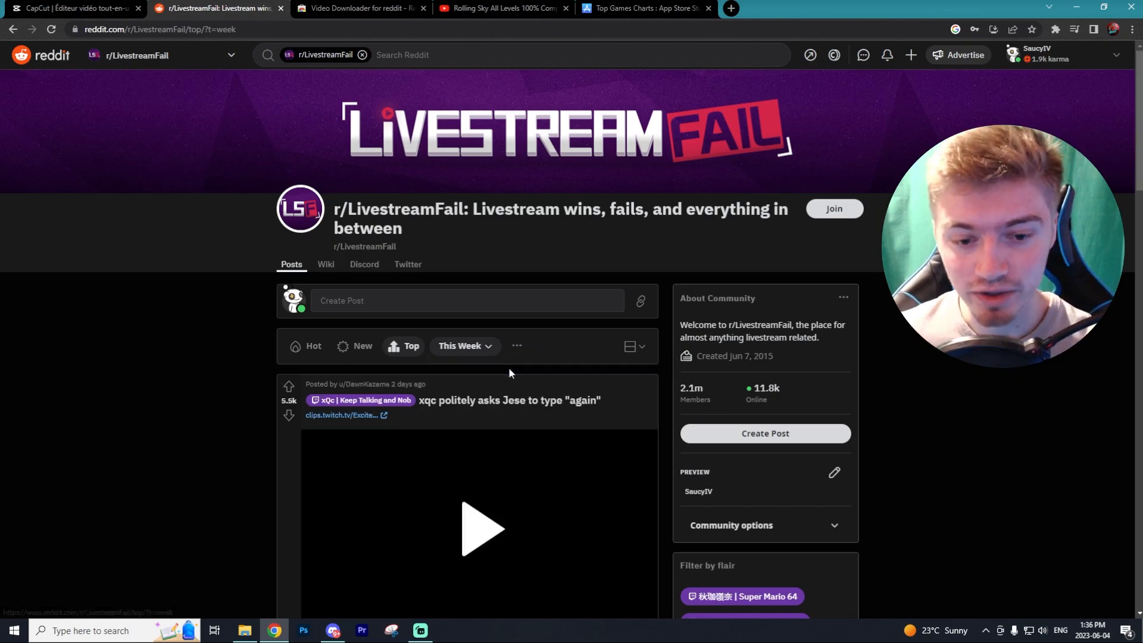
pyautogui.scroll(-2, 607, 344)
pyautogui.scroll(-5, 530, 274)
pyautogui.scroll(4, 532, 273)
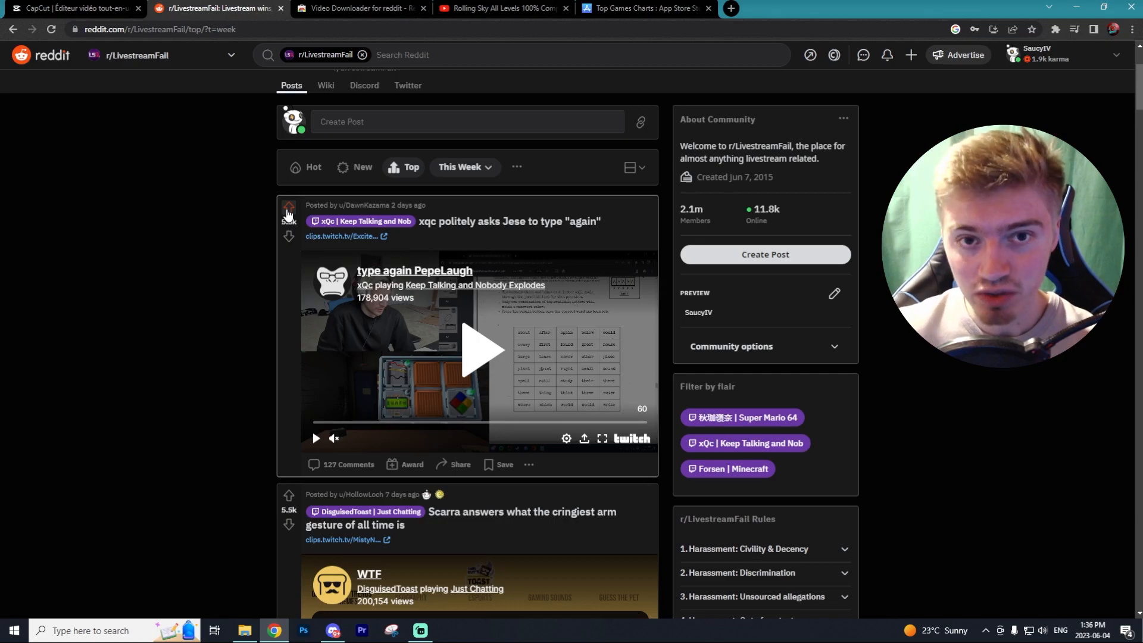
pyautogui.scroll(-10, 287, 214)
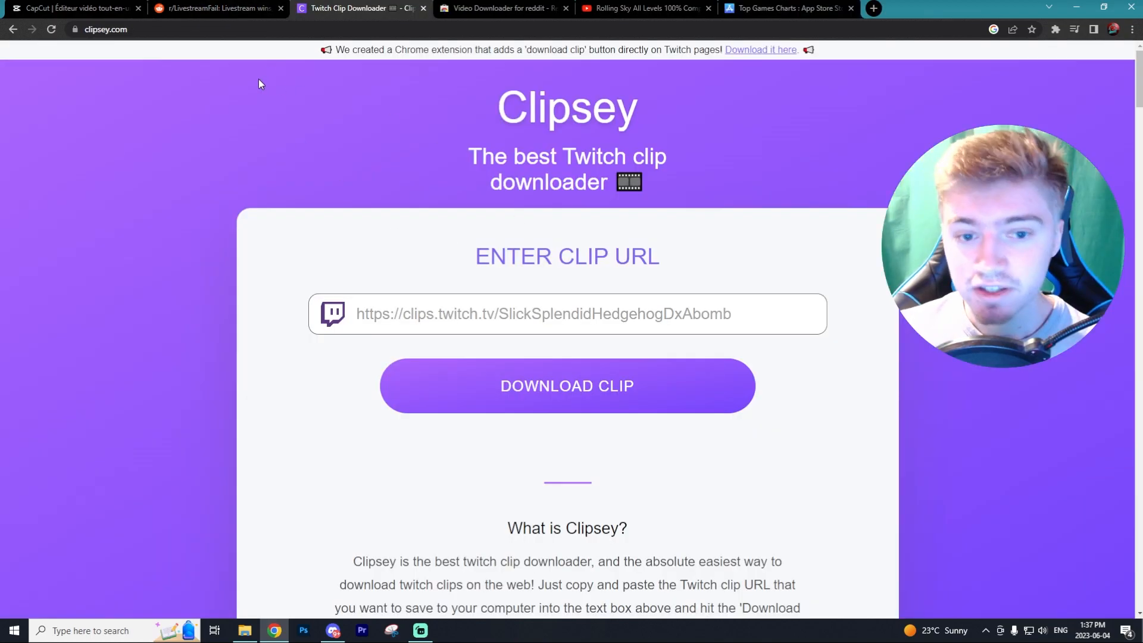
# - Close the Clipsey page and view the Chrome Web Store page of Video Downloader for reddit - Redditsave
pyautogui.click(221, 8)
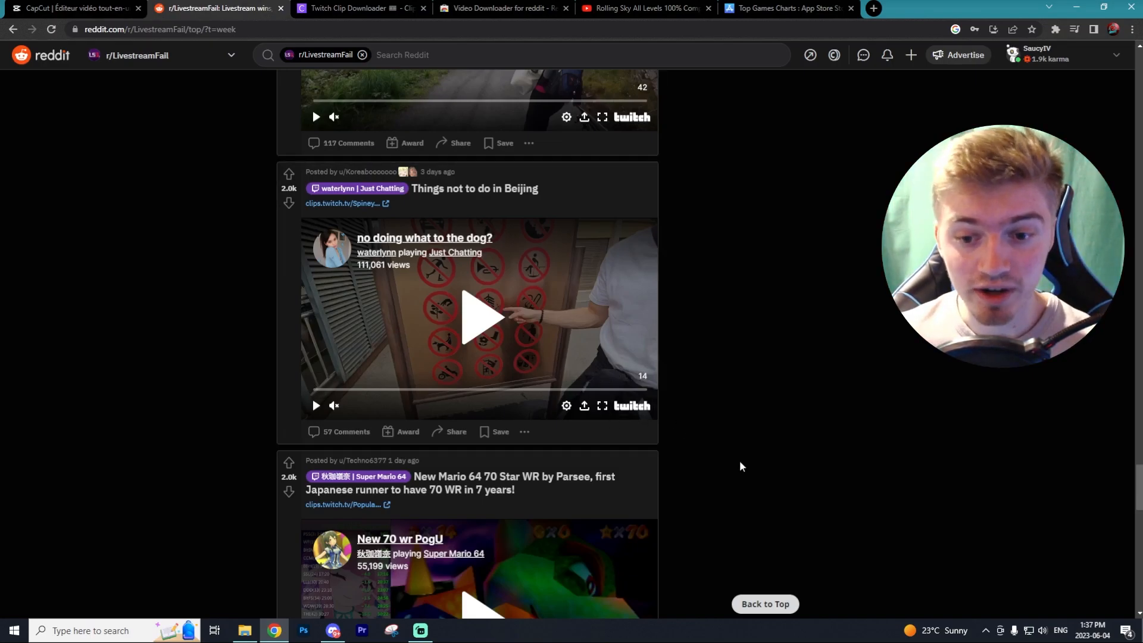
pyautogui.click(426, 8)
pyautogui.click(384, 8)
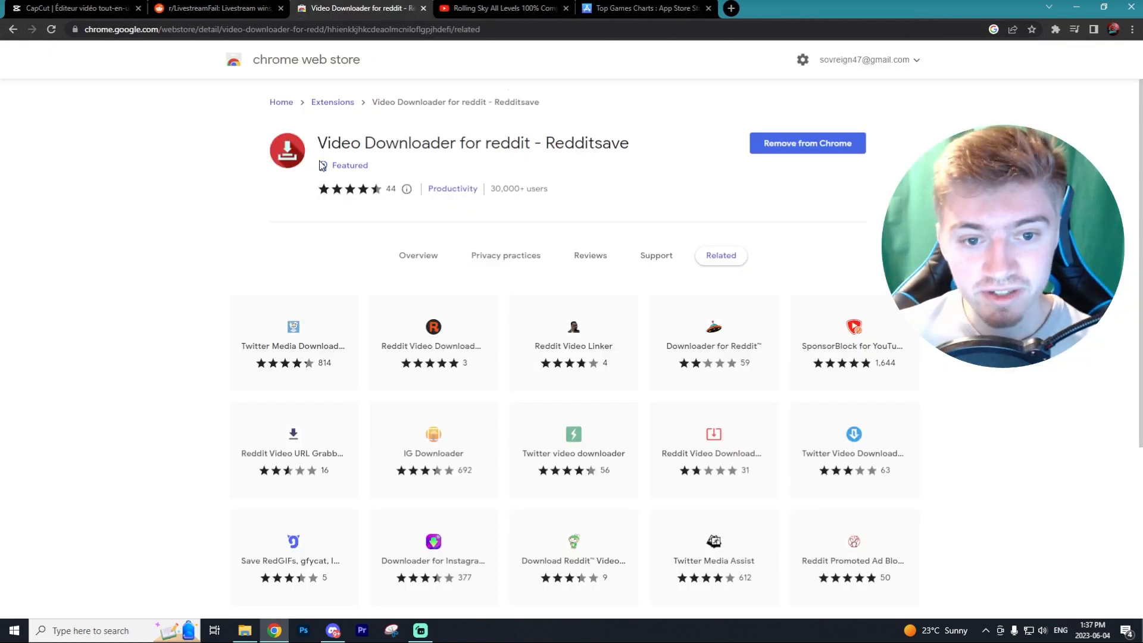
pyautogui.moveTo(362, 192)
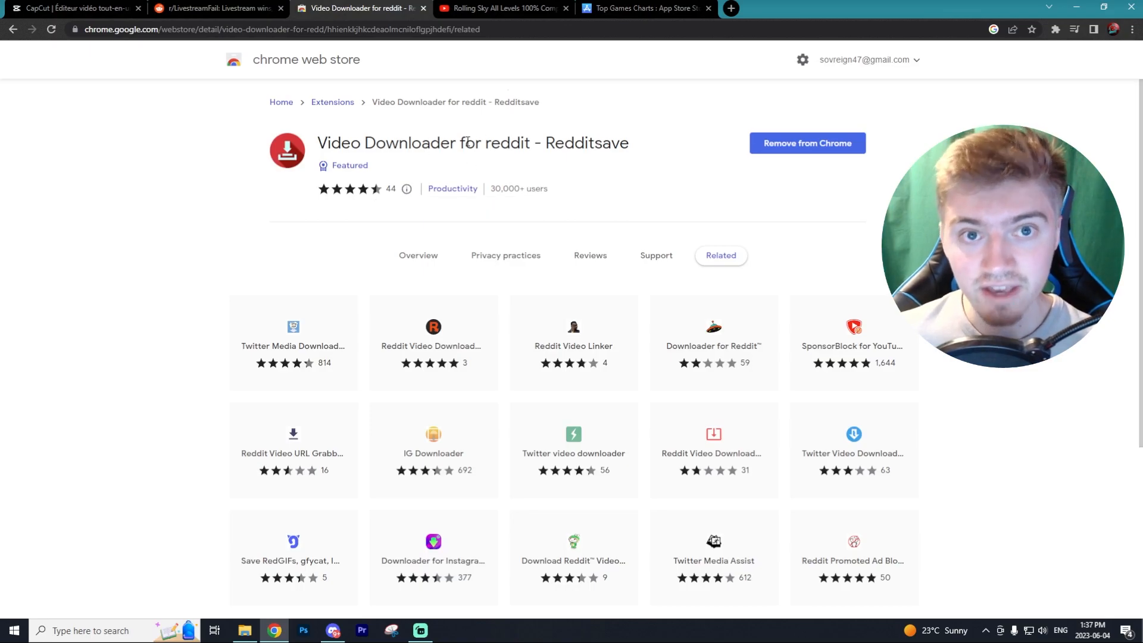
# - Send the Reddit post "Things not to do in Beijing" to Redditsave with the browser extension and download its video
pyautogui.click(214, 8)
pyautogui.click(1055, 29)
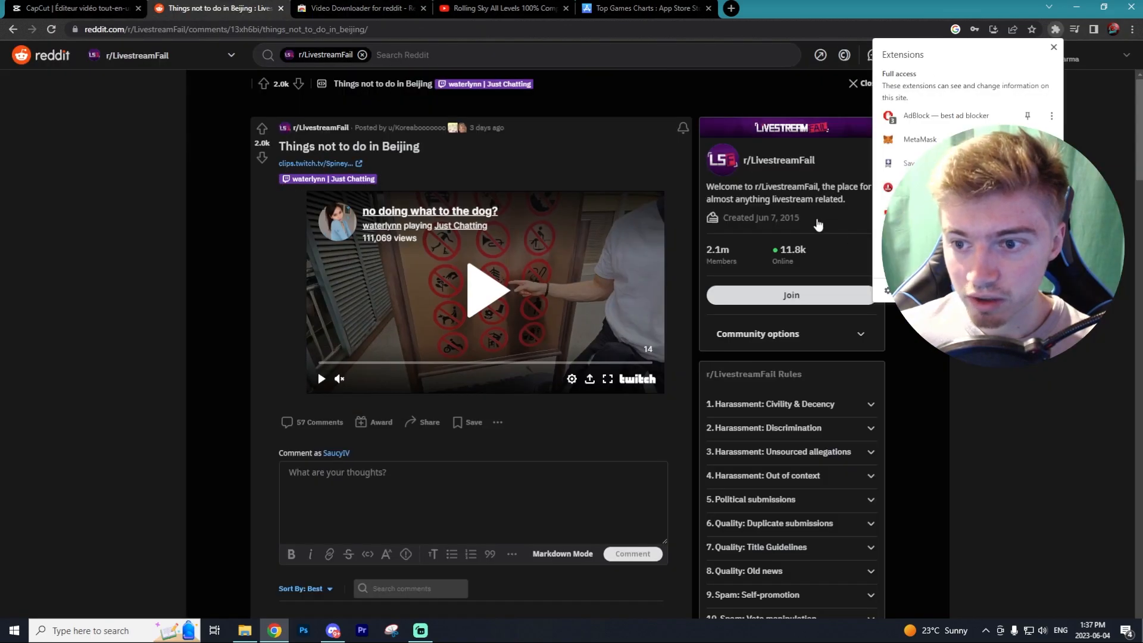
pyautogui.click(908, 163)
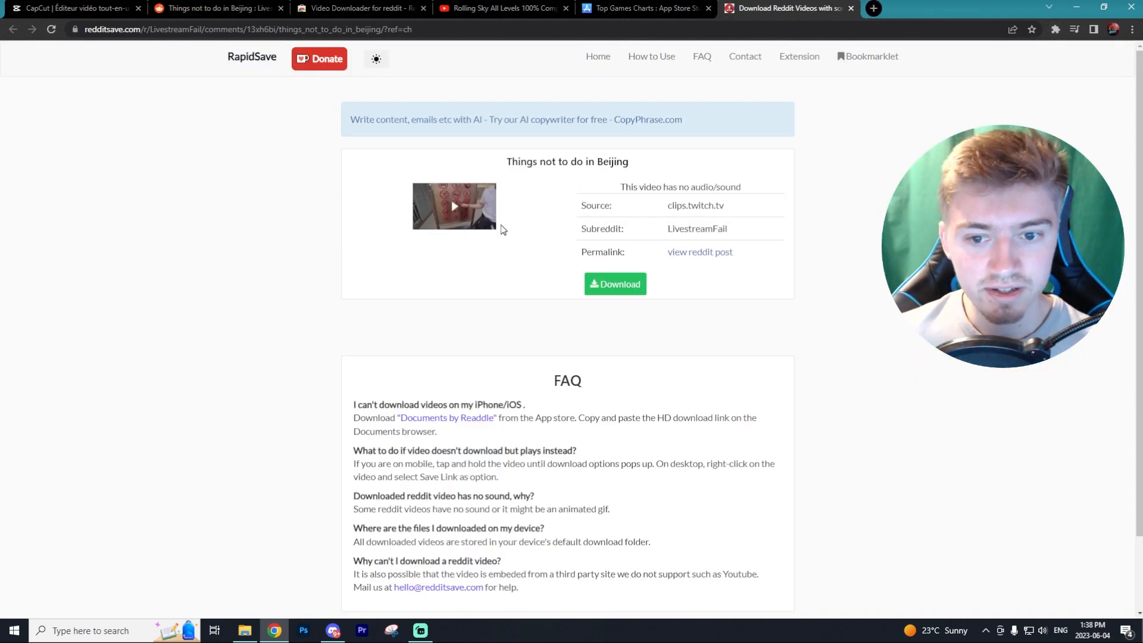
pyautogui.click(615, 286)
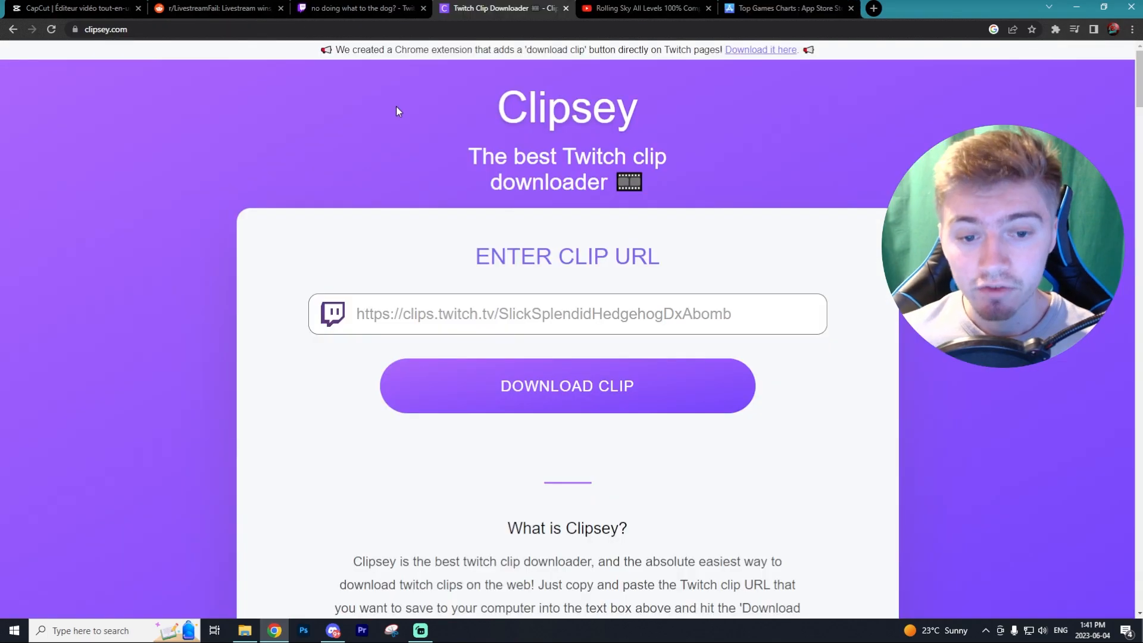
# - Paste the URL of the Twitch clip "no doing what to the dog?" into Clipsey and download the clip
pyautogui.click(340, 3)
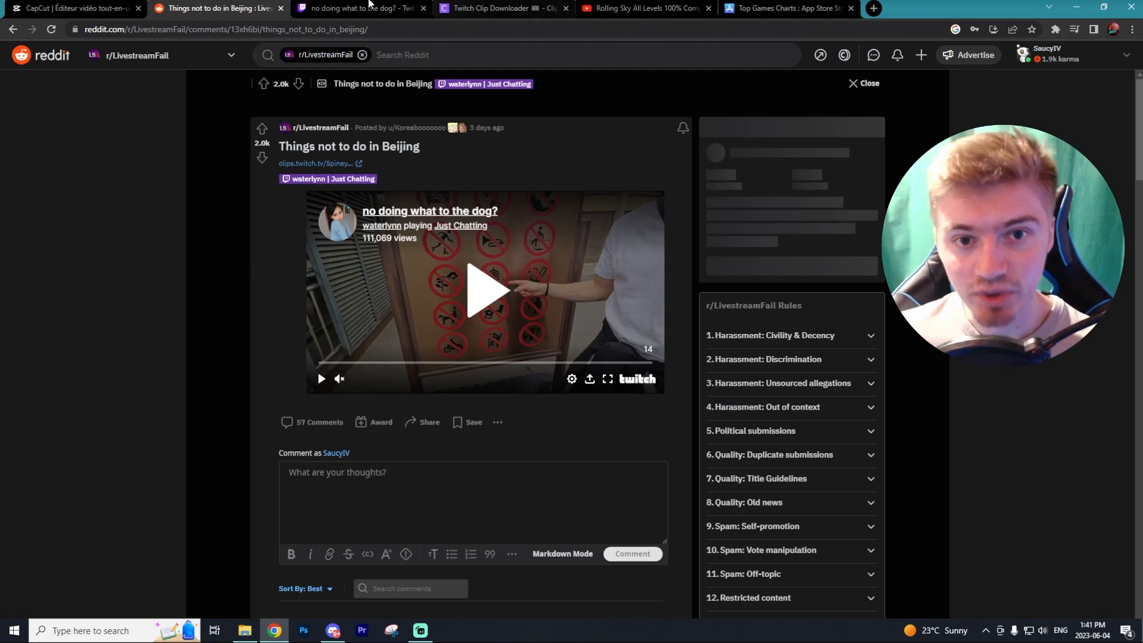
pyautogui.click(454, 7)
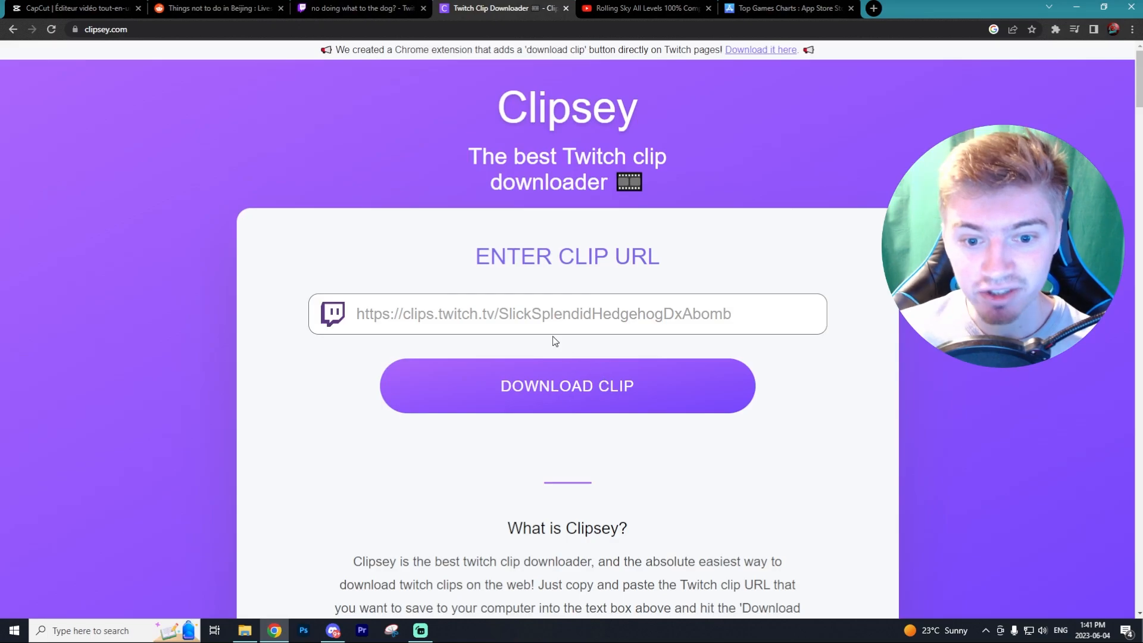
pyautogui.rightClick(549, 320)
pyautogui.click(577, 408)
pyautogui.click(574, 388)
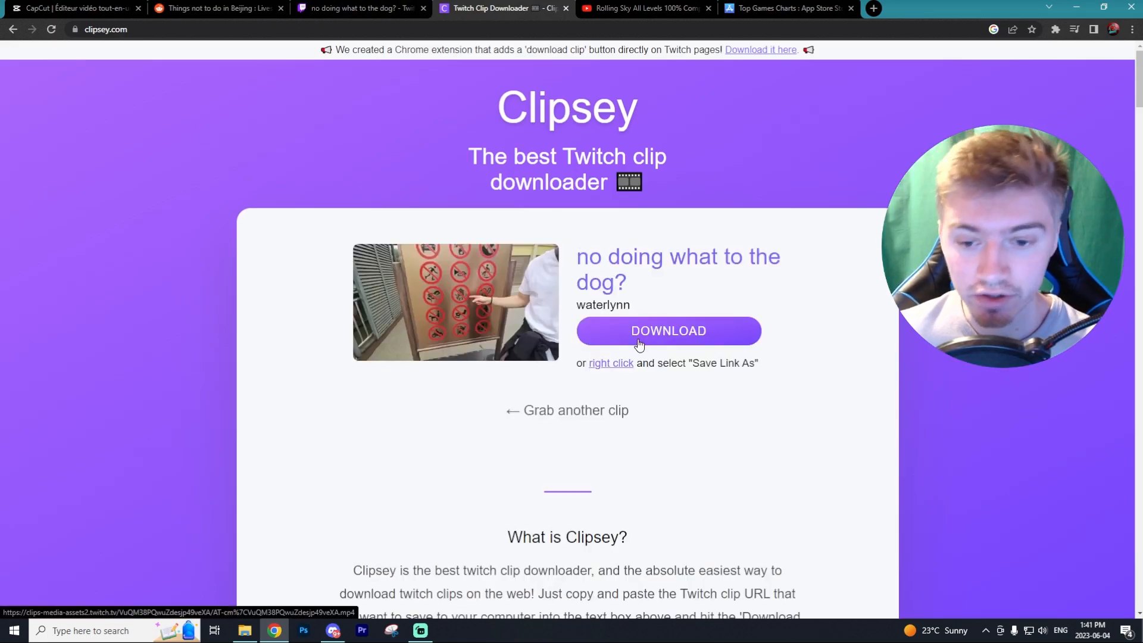
pyautogui.click(639, 344)
# - Open the "wow..." Twitch clip from the r/LivestreamFail feed and submit its URL to Clipsey as another clip
pyautogui.hotkey('ctrl', '2')
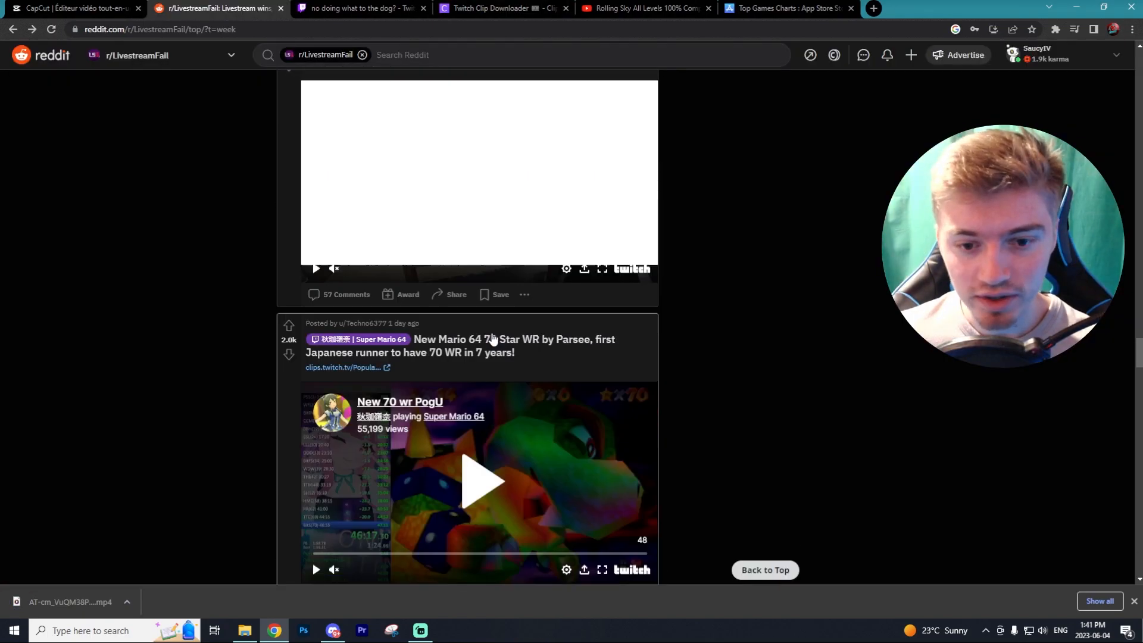
pyautogui.scroll(15, 493, 338)
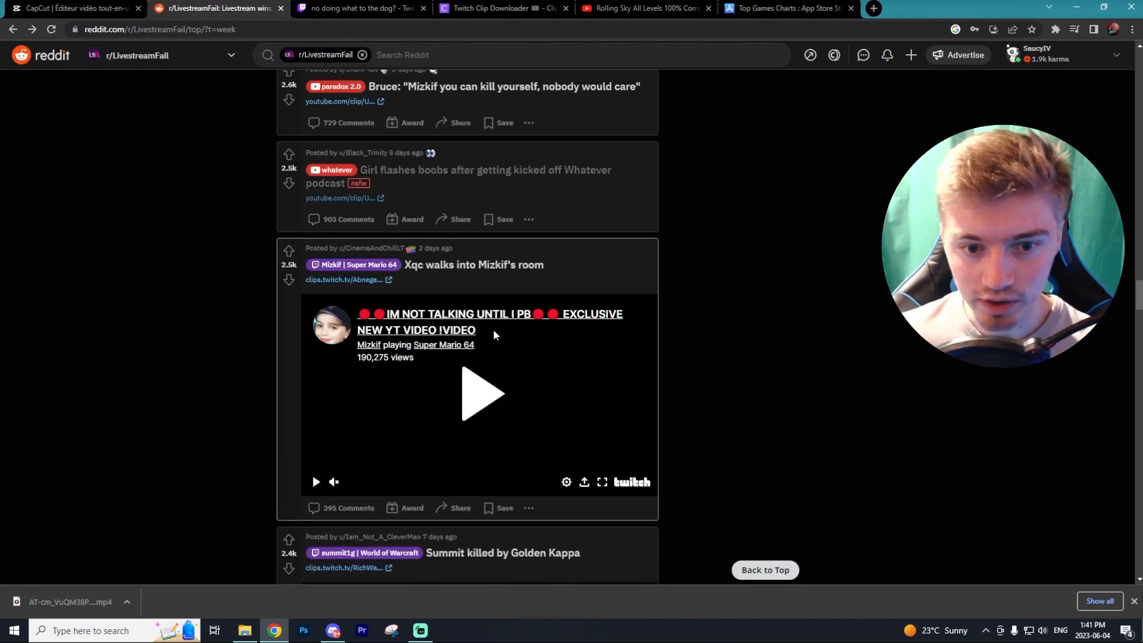
pyautogui.scroll(5, 494, 331)
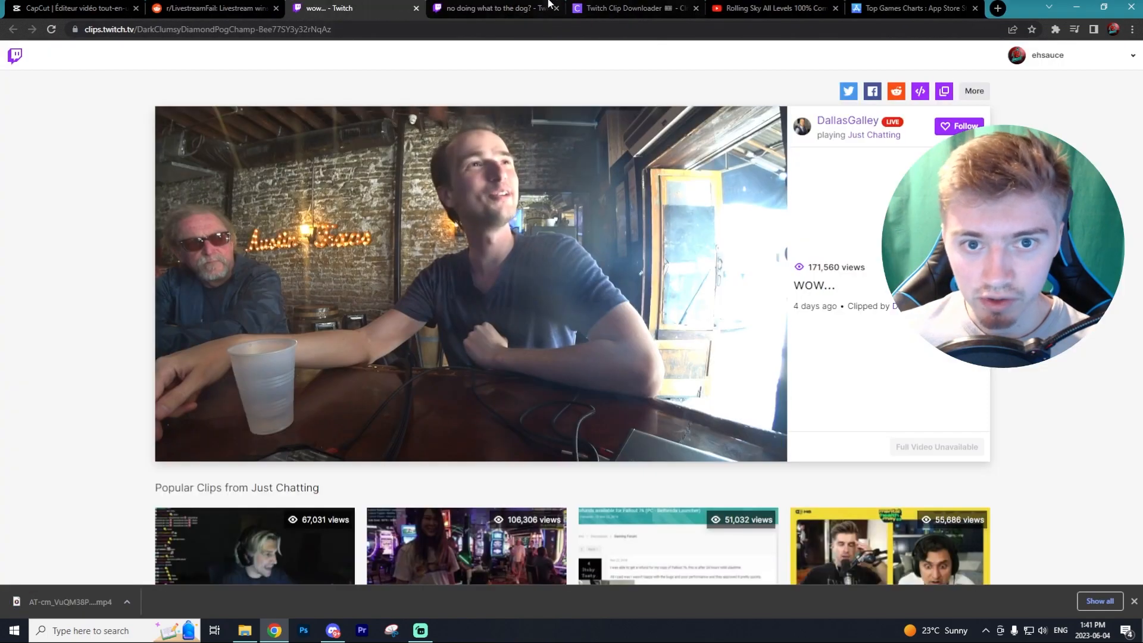
pyautogui.click(596, 8)
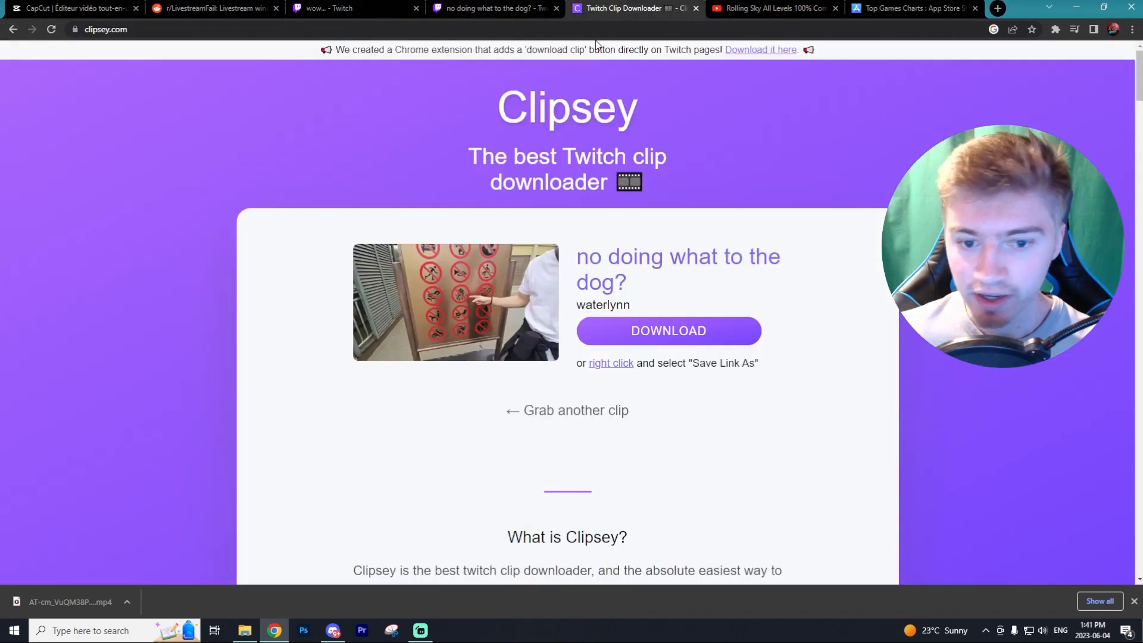
pyautogui.click(588, 417)
pyautogui.rightClick(580, 307)
pyautogui.click(605, 390)
pyautogui.click(601, 396)
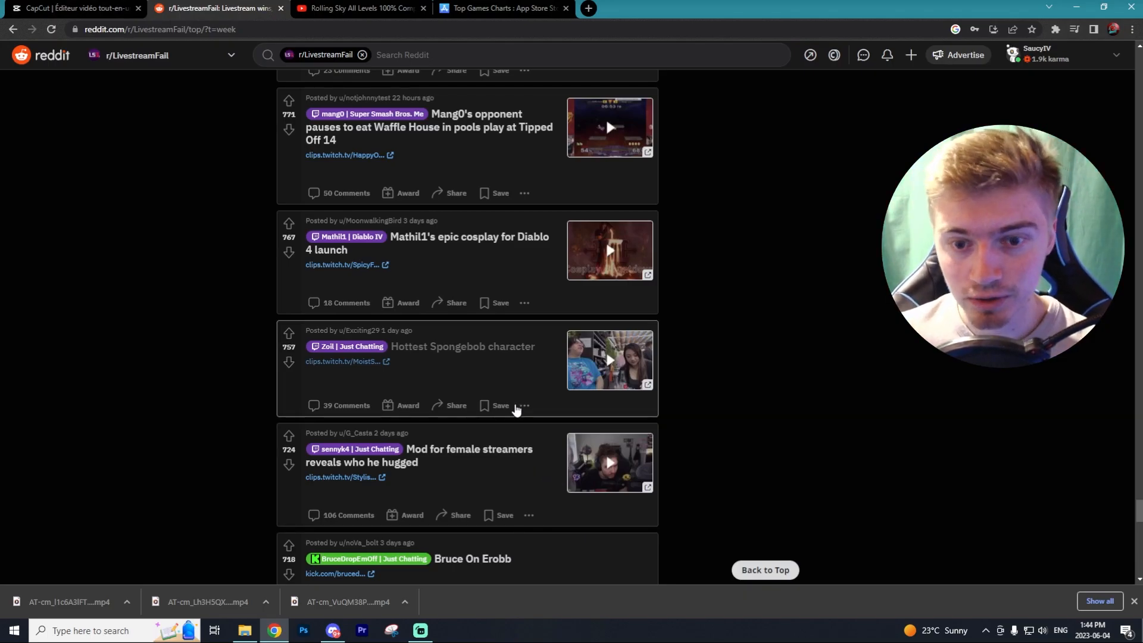
# - View the open YouTube gameplay video and look through the App Store's Top Games Charts for popular mobile games
pyautogui.scroll(10, 516, 409)
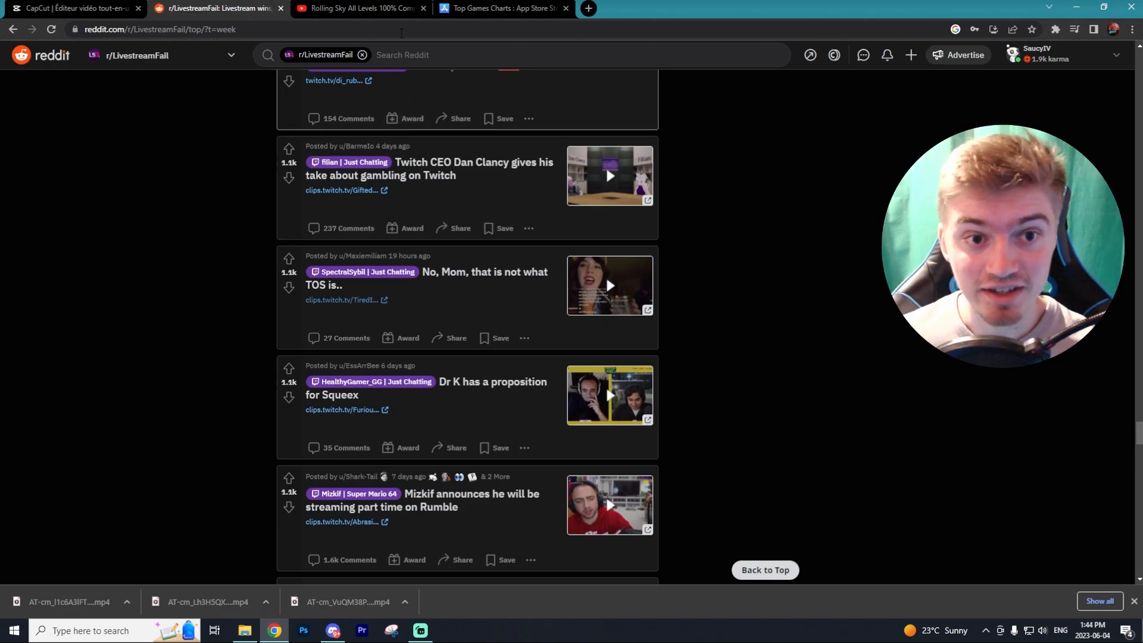
pyautogui.click(343, 6)
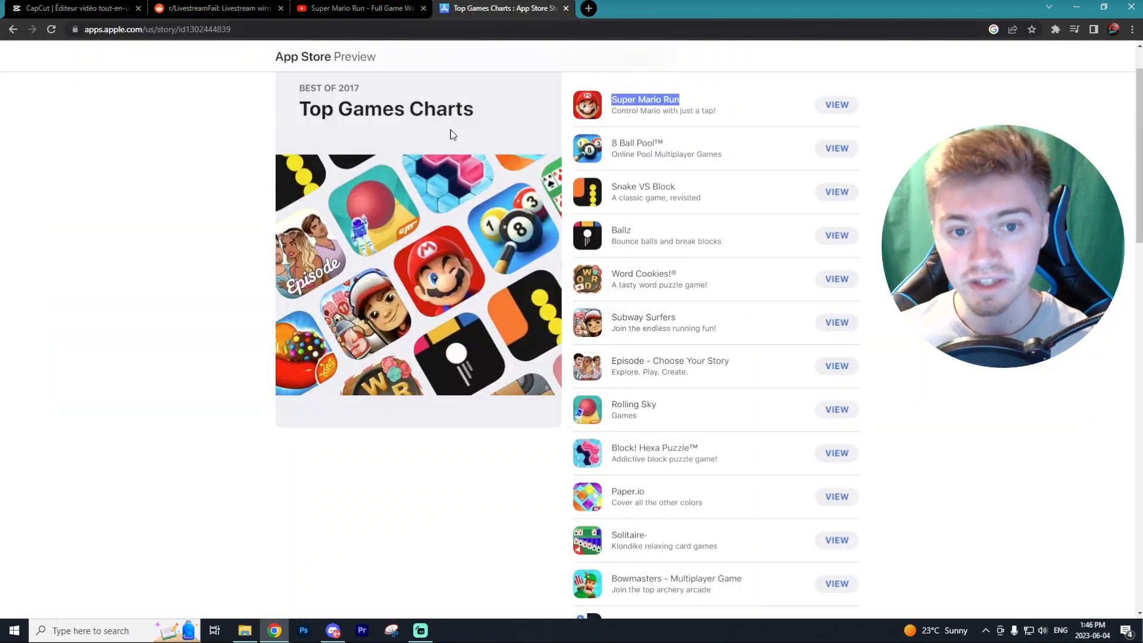
pyautogui.click(628, 96)
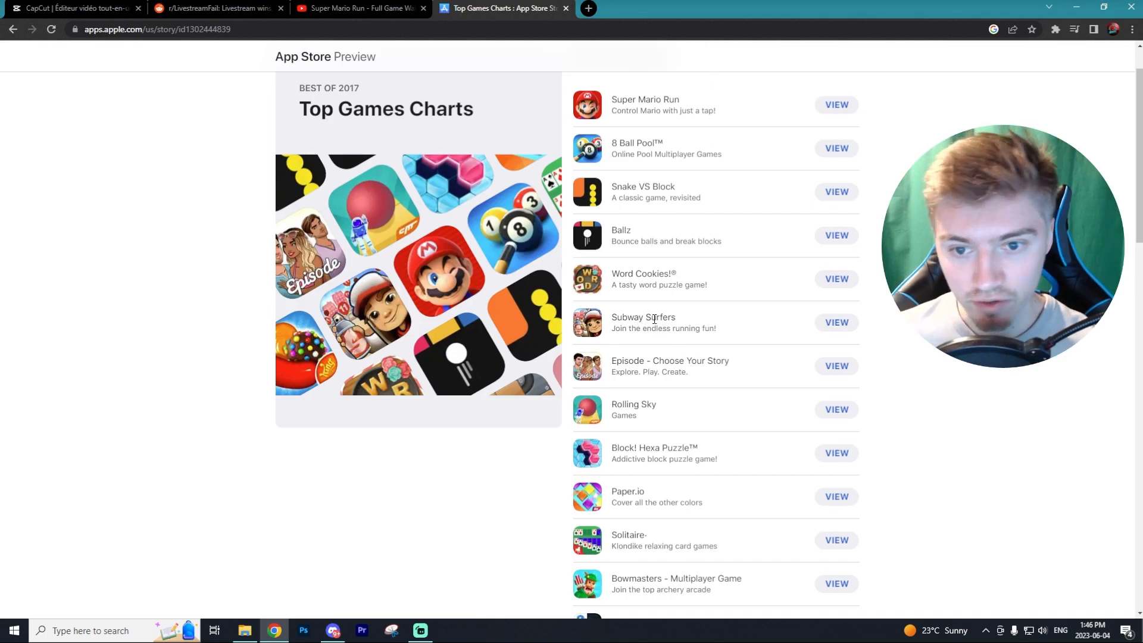
pyautogui.scroll(-1, 653, 320)
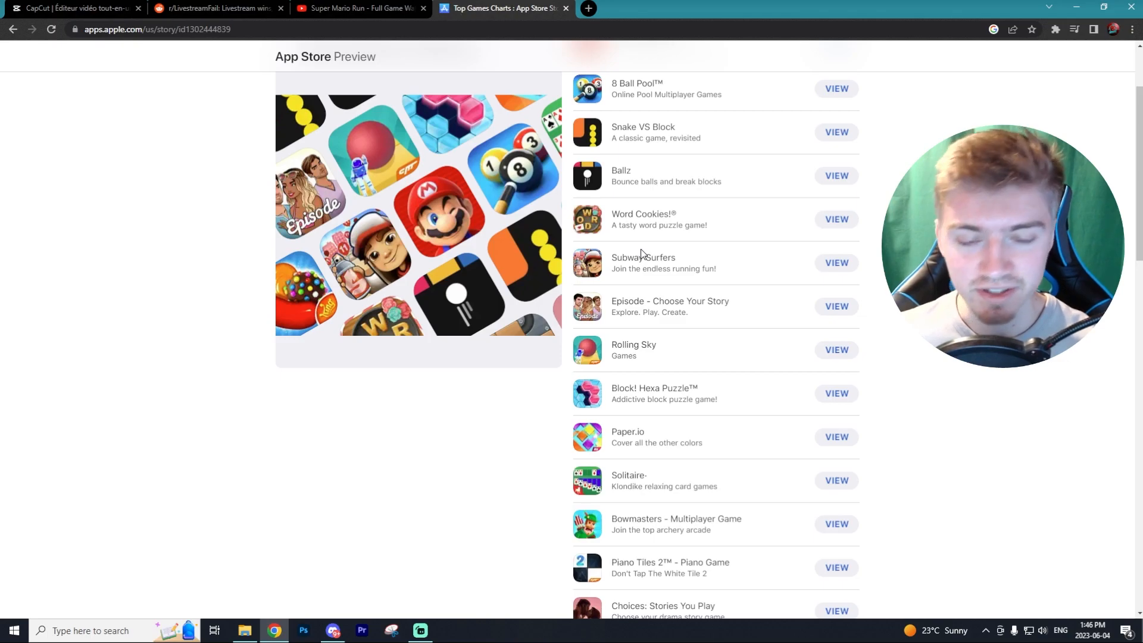
# - Copy the URL of the "Super Mario Run - Full Game Walkthrough" video on YouTube
pyautogui.click(399, 11)
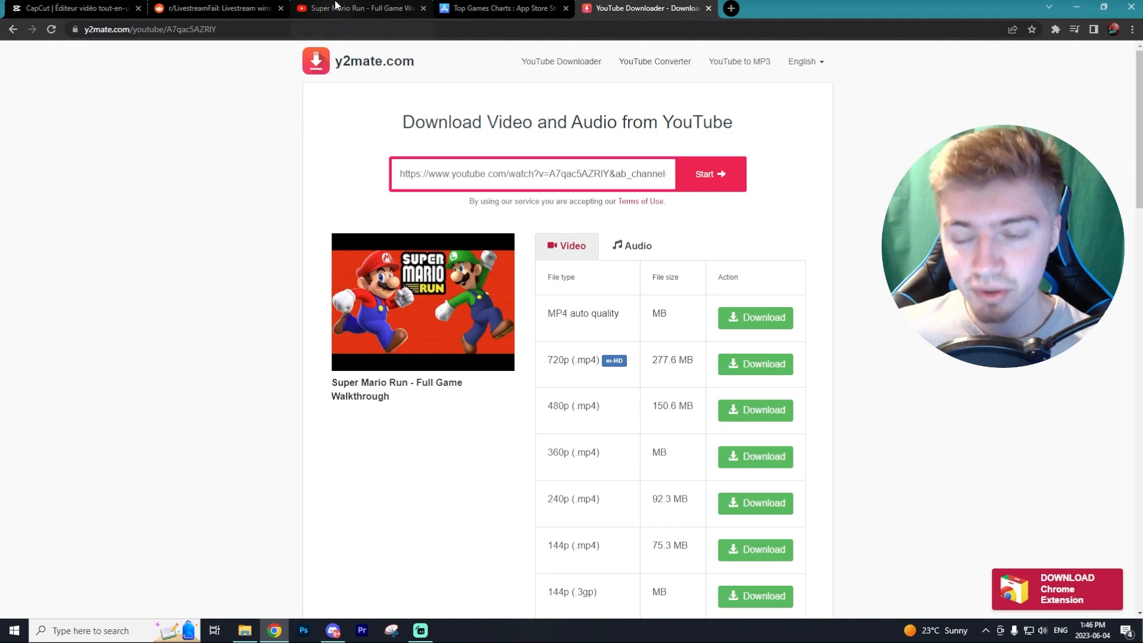
pyautogui.moveTo(336, 5)
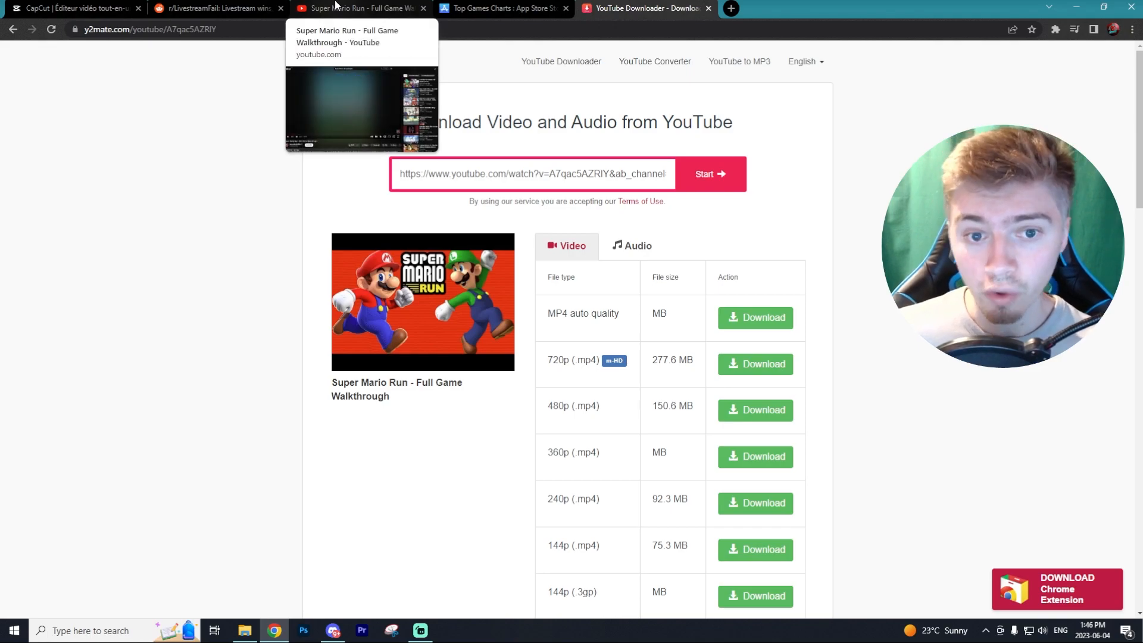
pyautogui.click(336, 6)
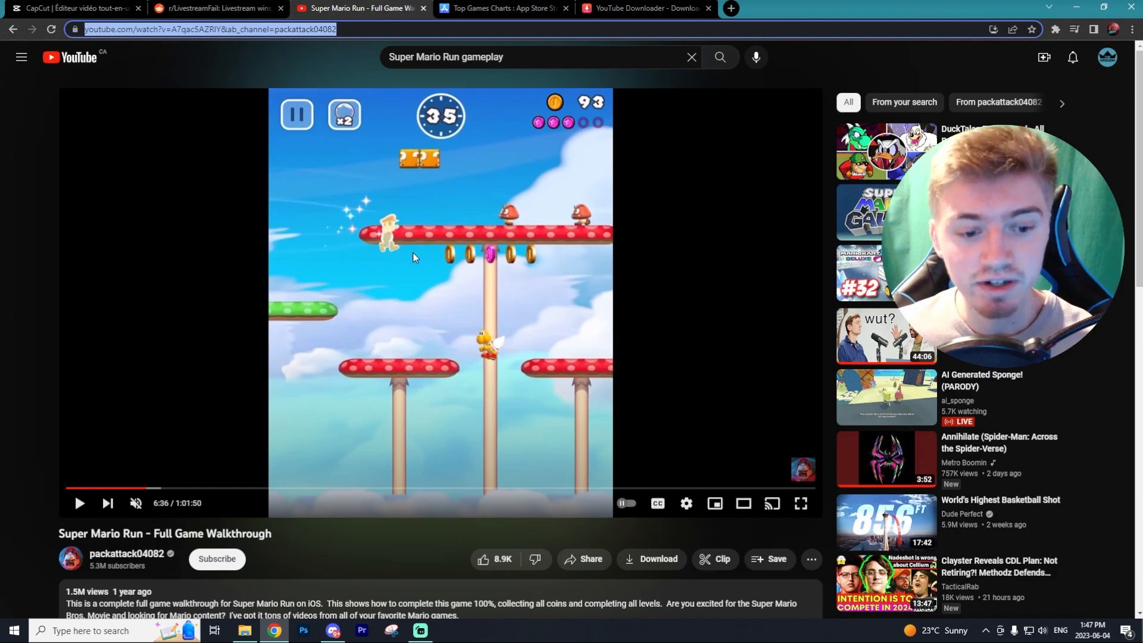
pyautogui.rightClick(311, 28)
pyautogui.click(368, 94)
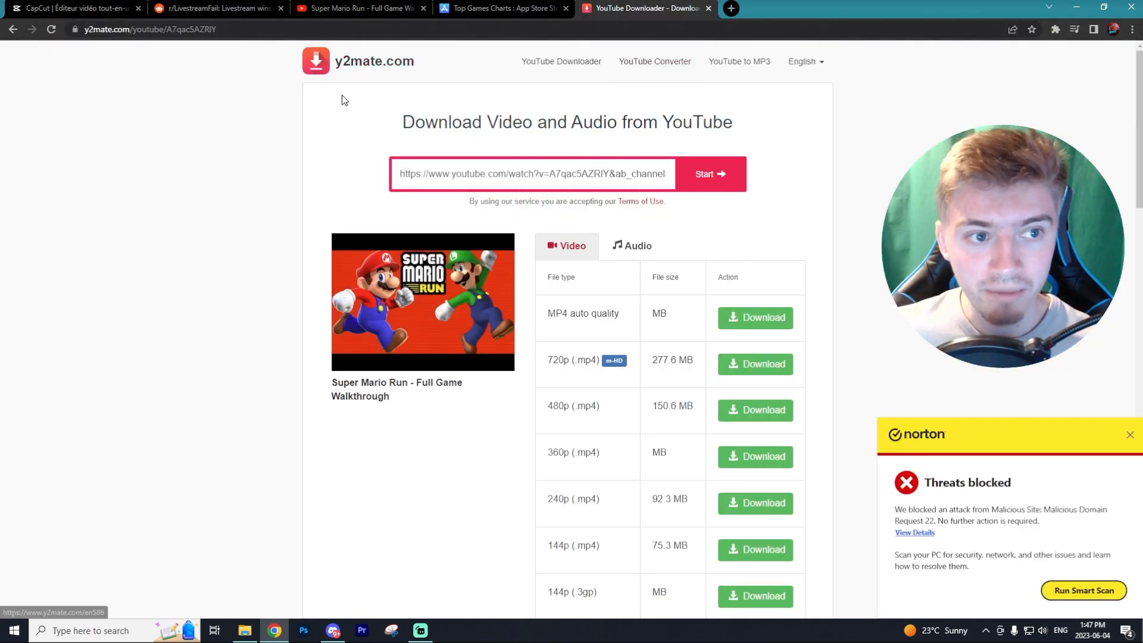
# - Download the Super Mario Run walkthrough from y2mate as MP4 auto quality and dismiss the Norton alert
pyautogui.click(755, 317)
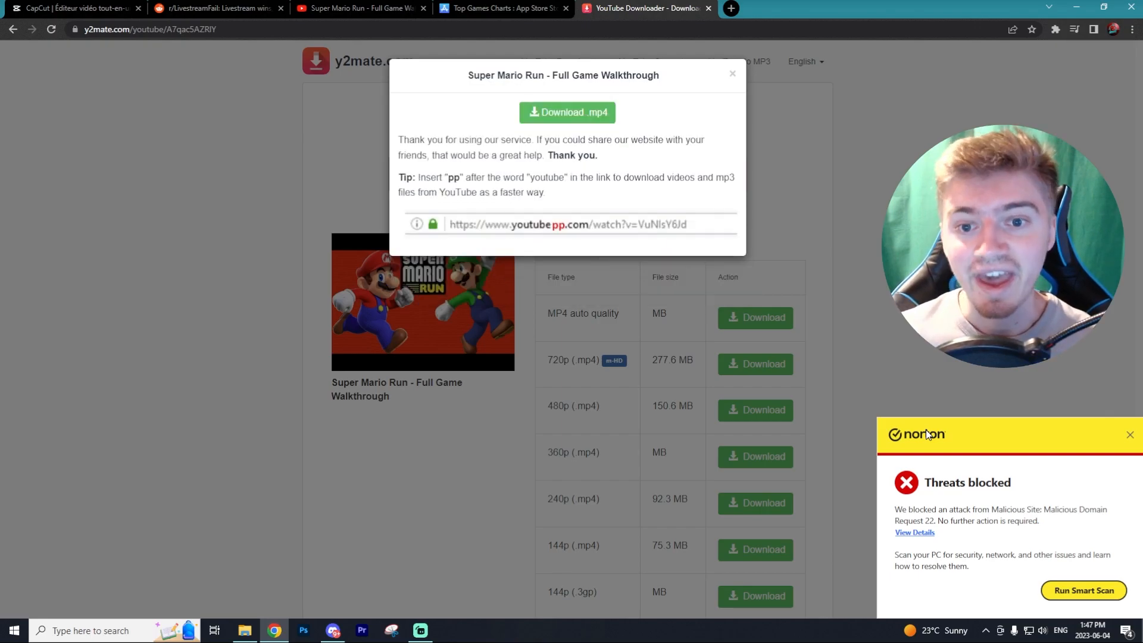
pyautogui.click(593, 114)
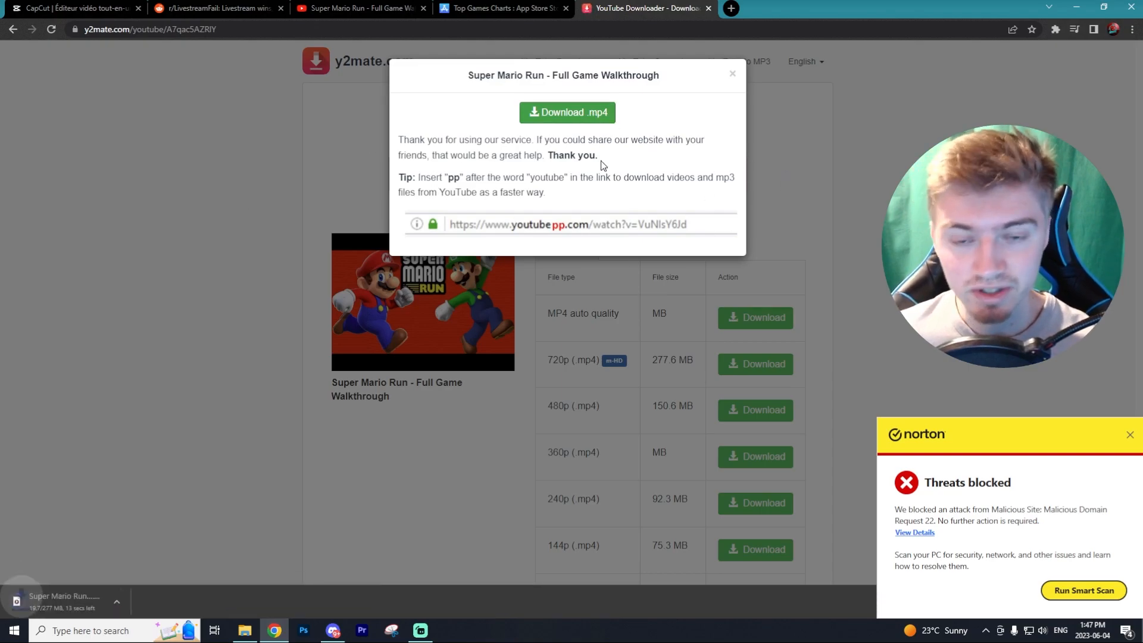
pyautogui.click(13, 29)
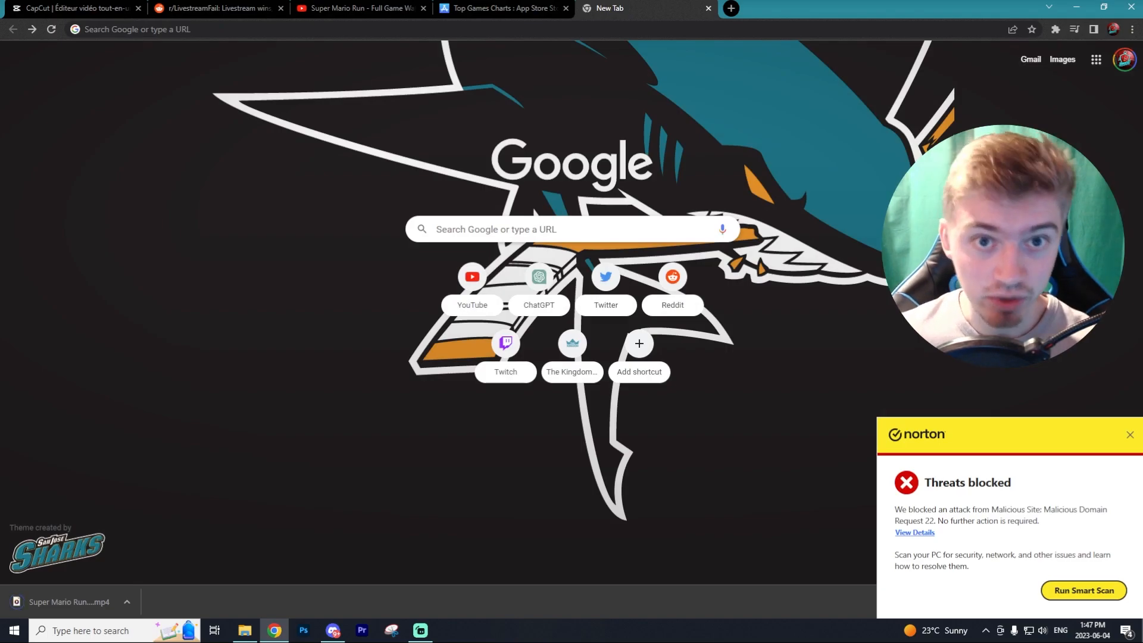
pyautogui.click(1130, 435)
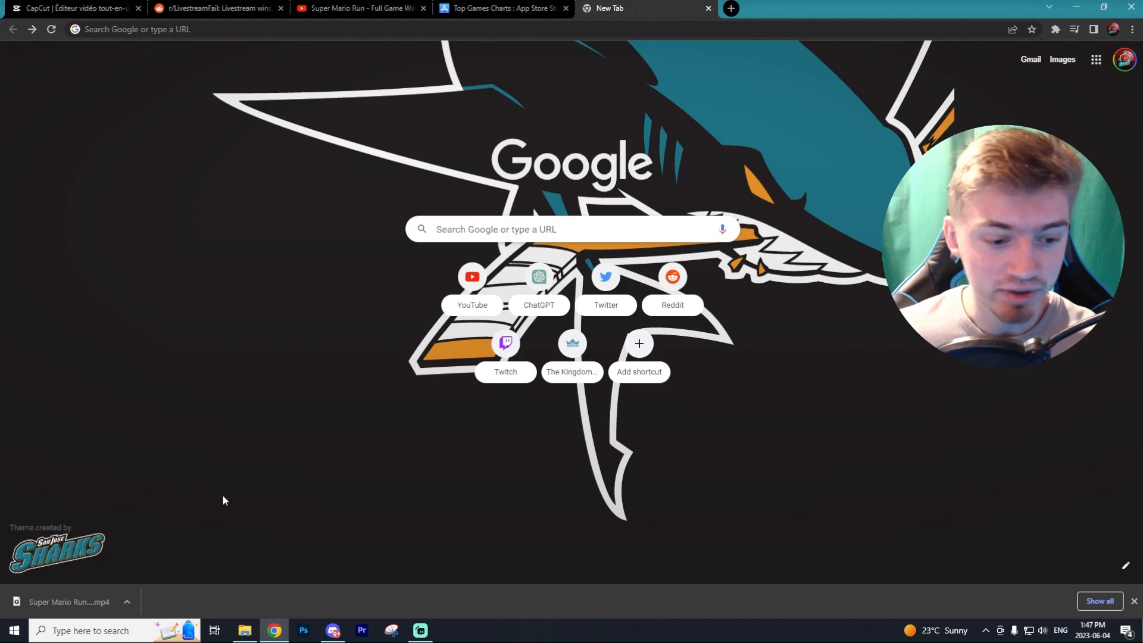
# - Switch to the CapCut website, download the Windows version, and open the online video editor
pyautogui.click(244, 8)
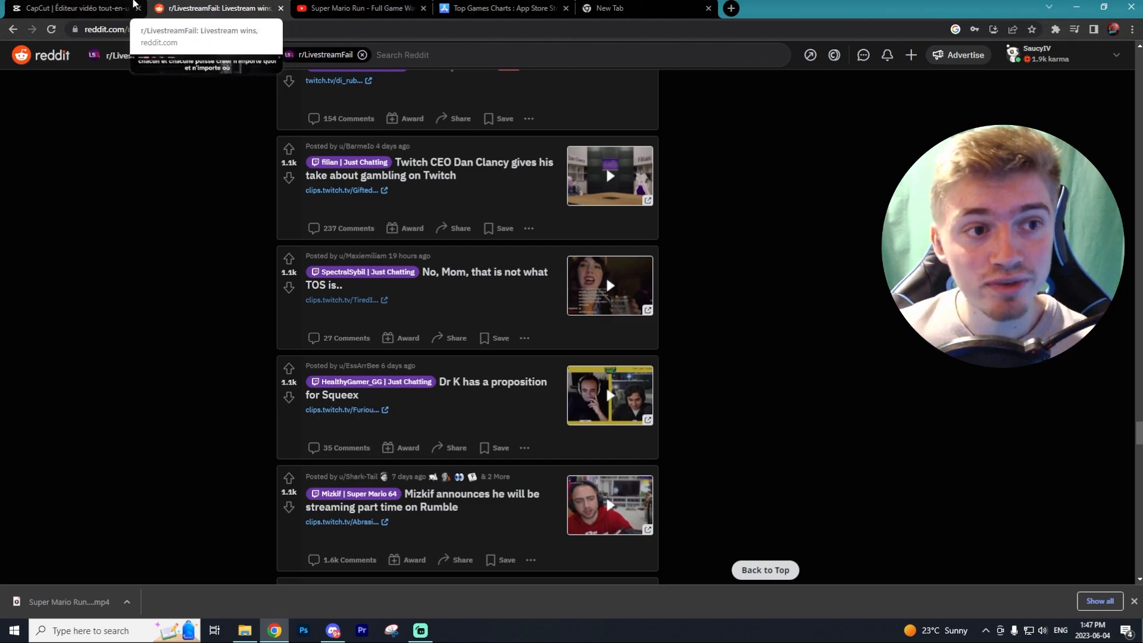
pyautogui.click(74, 8)
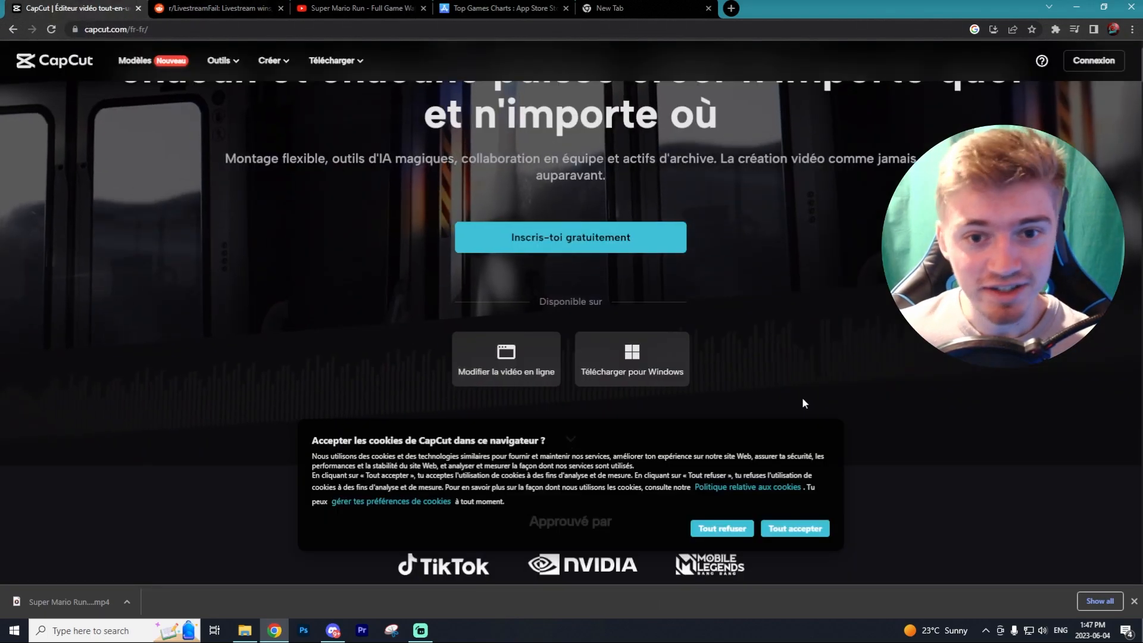
pyautogui.scroll(2, 810, 405)
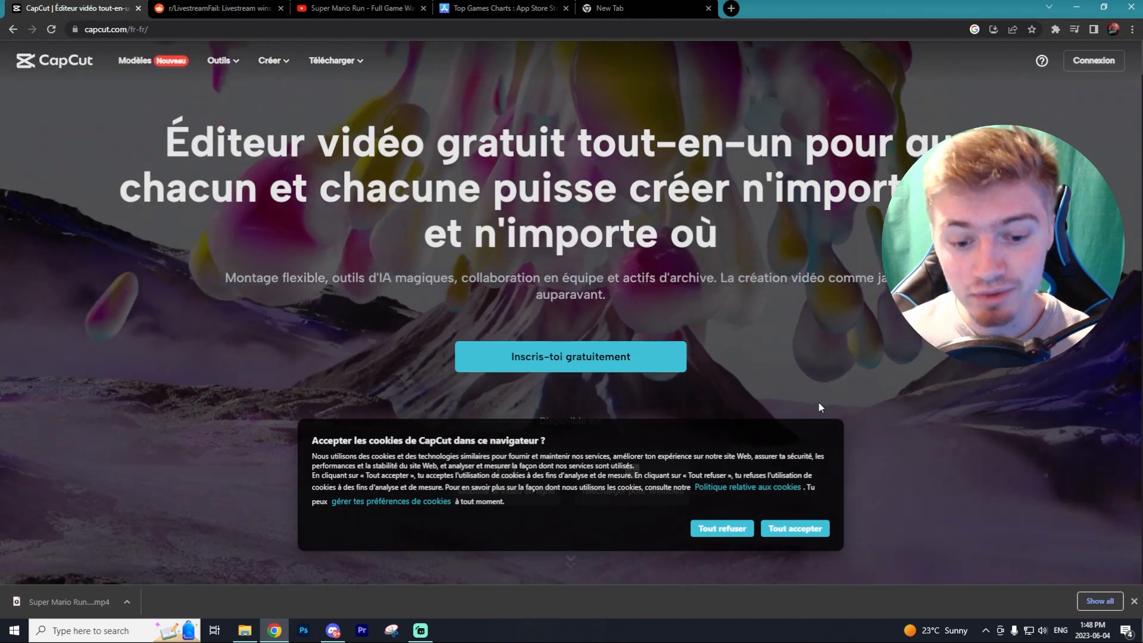
pyautogui.scroll(-2, 768, 376)
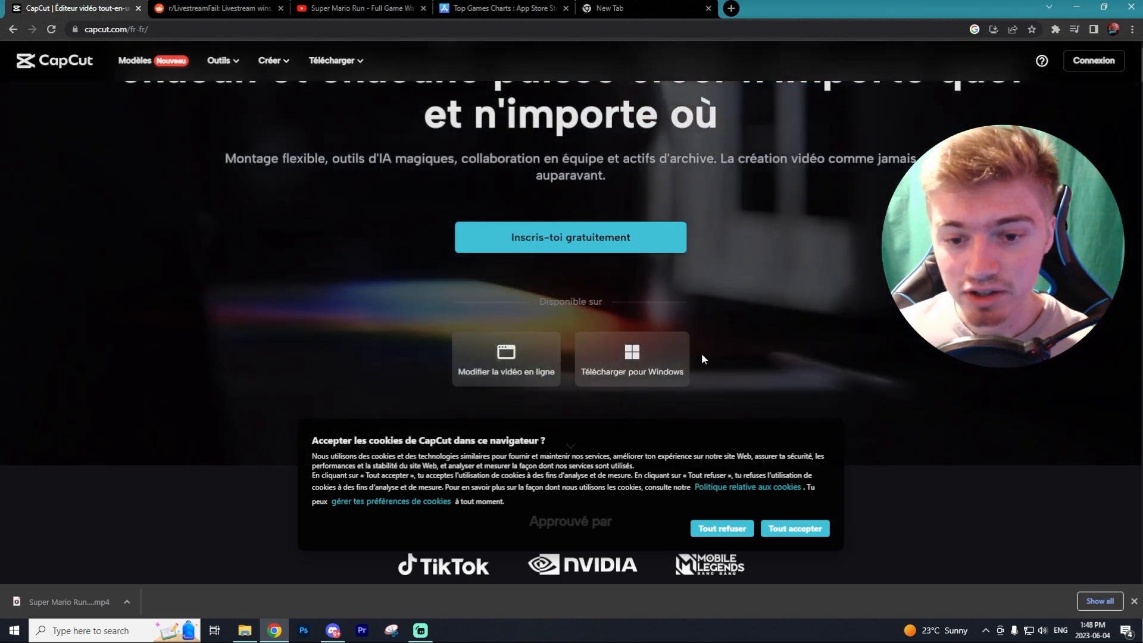
pyautogui.click(655, 364)
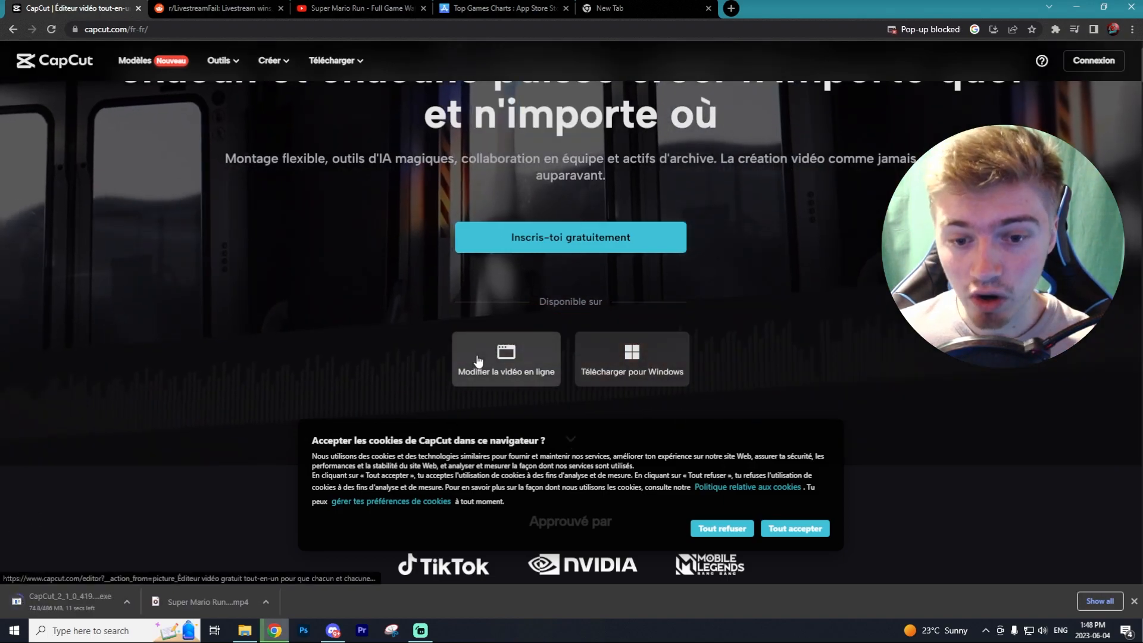
pyautogui.click(477, 355)
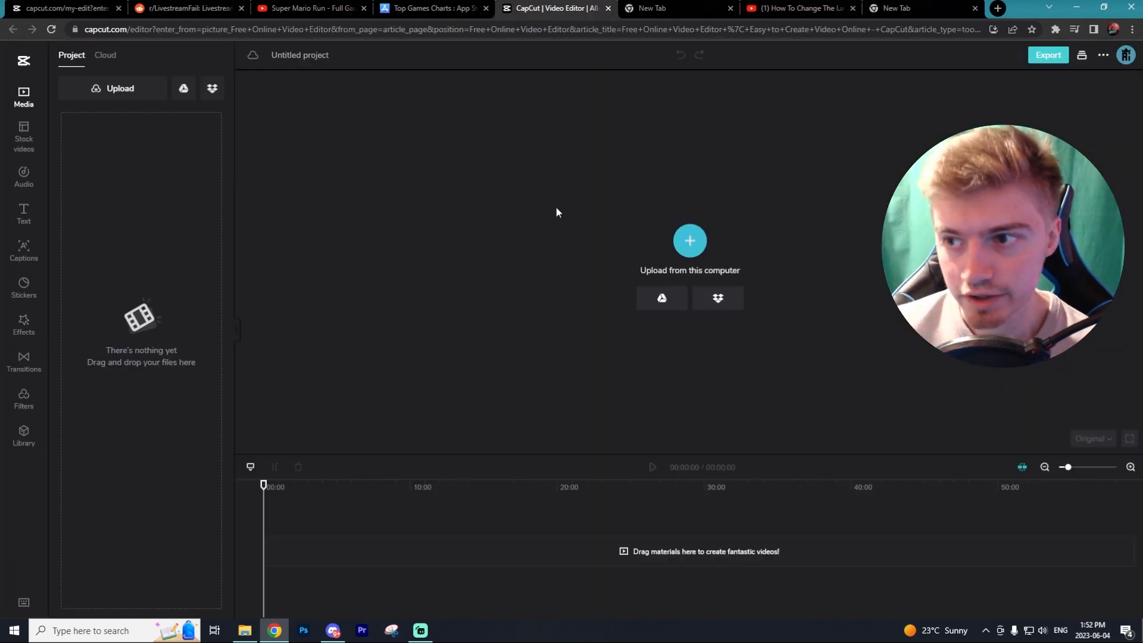
# - Check the account's language option and rename the untitled project as Shorts
pyautogui.click(1126, 57)
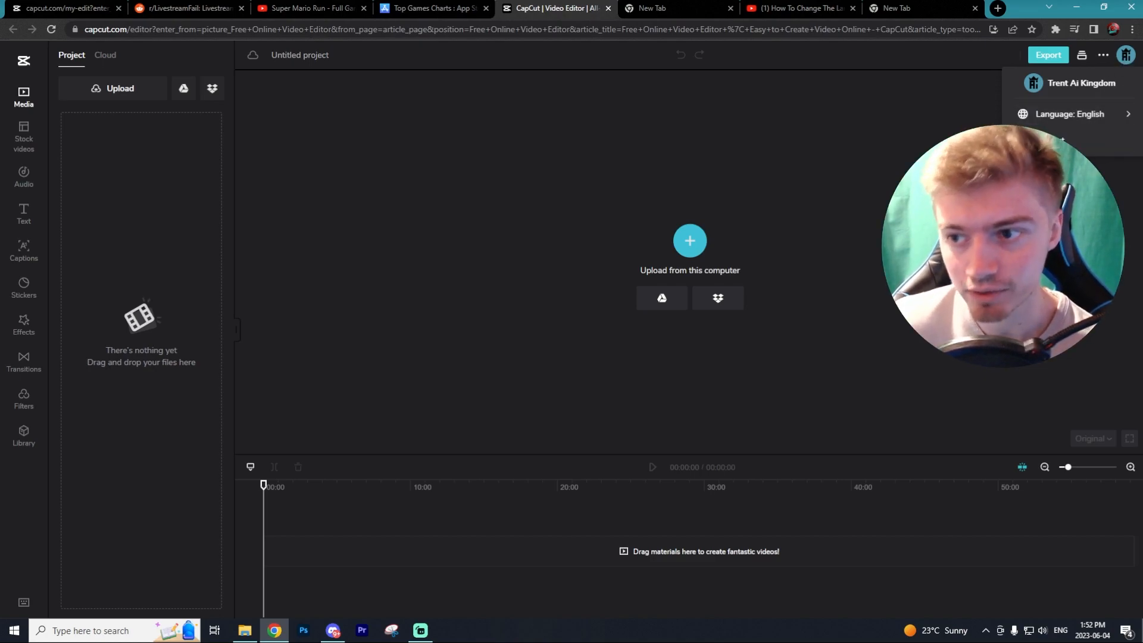
pyautogui.click(314, 55)
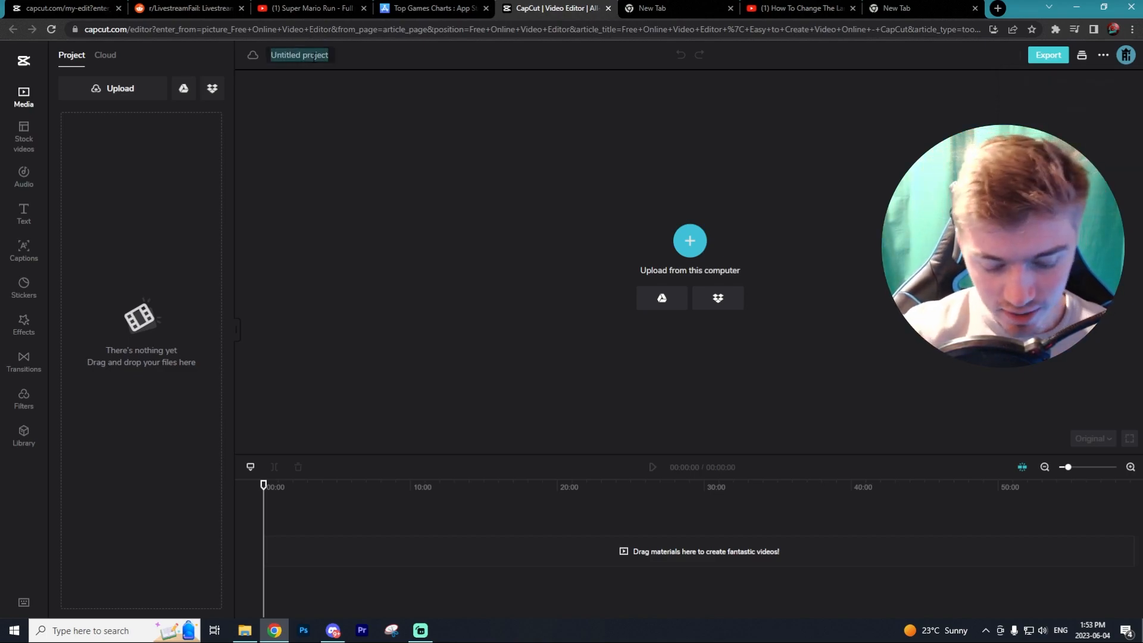
pyautogui.write('Shorts')
# - Import the Super Mario Run walkthrough and the three Twitch clips from Downloads, and place the 14-second sign-board clip on the timeline
pyautogui.moveTo(753, 145); pyautogui.dragTo(608, 124)
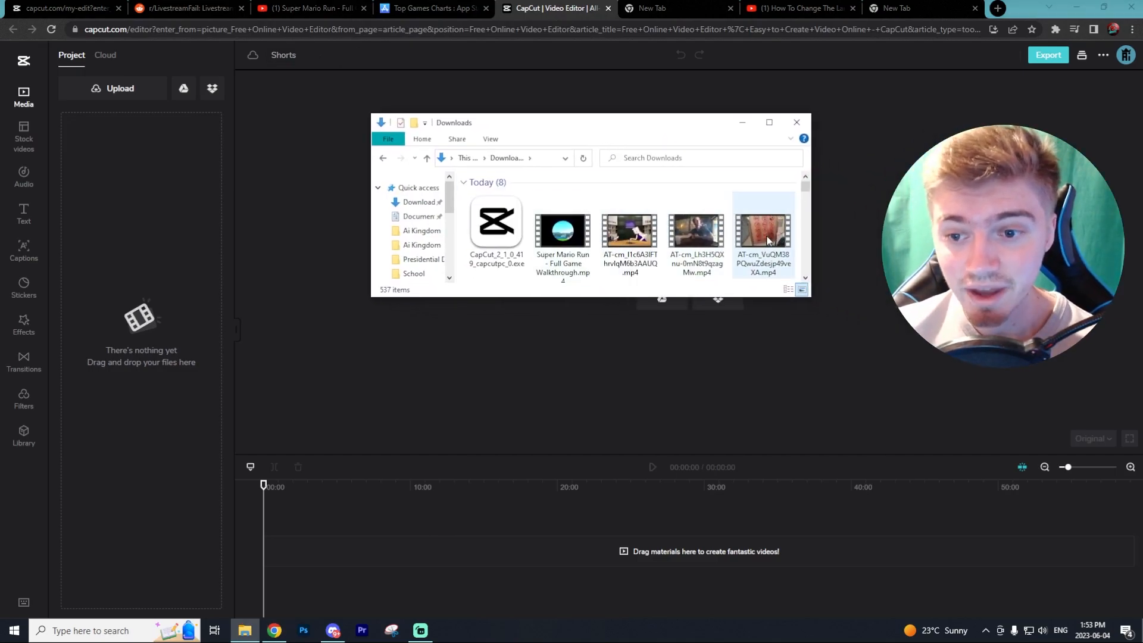
pyautogui.moveTo(796, 227); pyautogui.dragTo(146, 262)
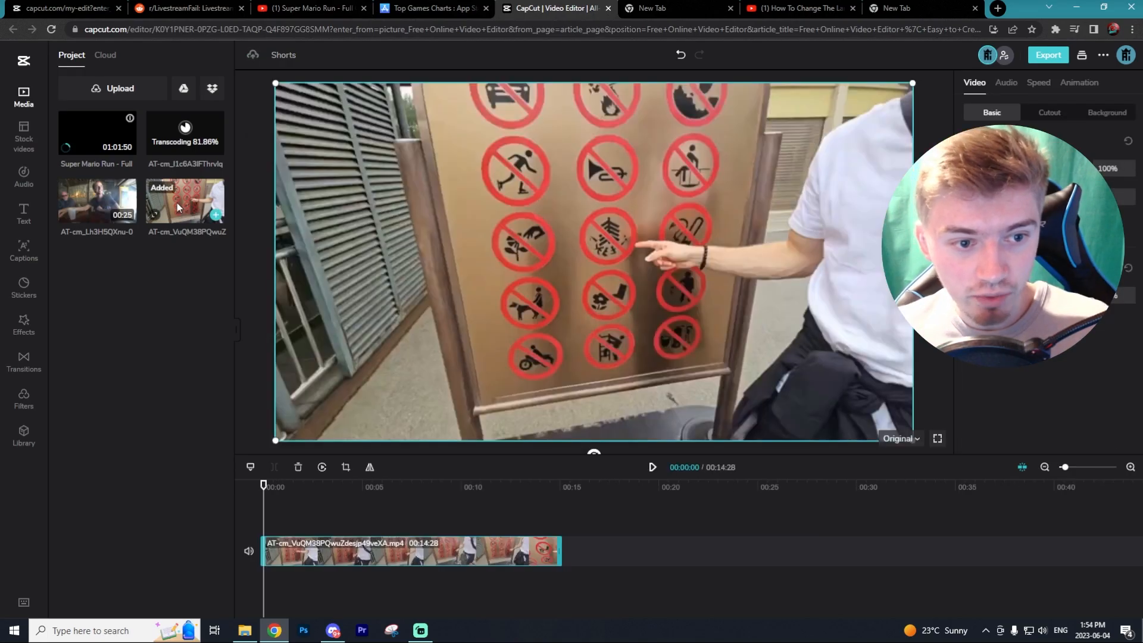
pyautogui.moveTo(178, 203)
pyautogui.mouseDown()
pyautogui.moveTo(450, 577)
pyautogui.moveTo(668, 579)
pyautogui.moveTo(620, 566)
pyautogui.moveTo(197, 244)
pyautogui.moveTo(191, 206)
pyautogui.mouseUp()
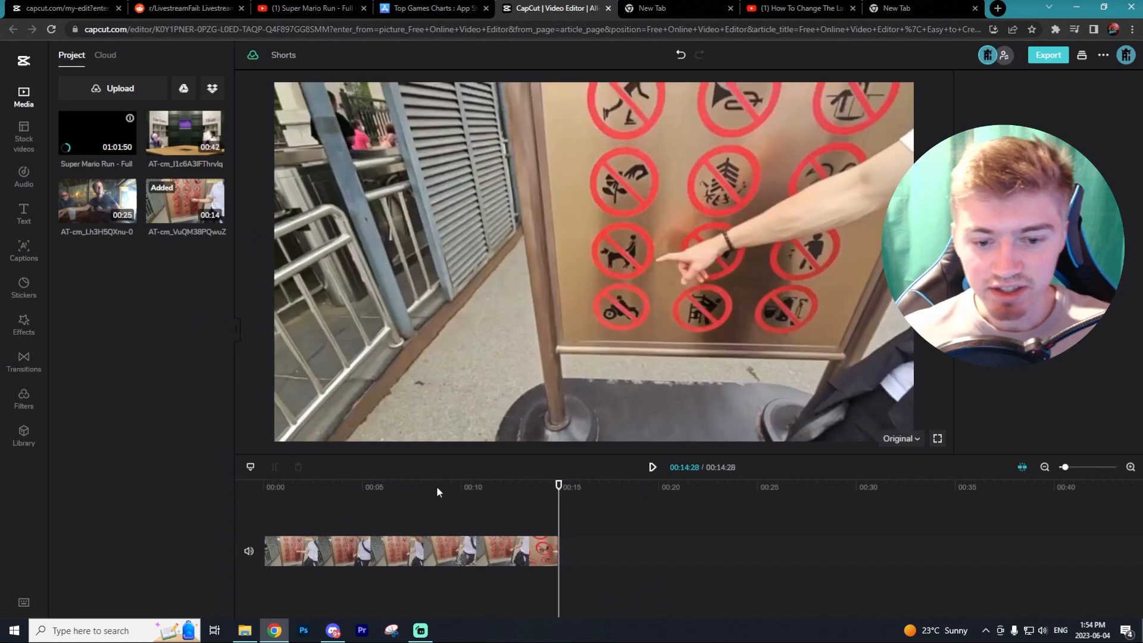
# - Scrub the sign-board clip back to about 00:06:10 and set the video's aspect ratio to 9:16 (TikTok)
pyautogui.click(434, 487)
pyautogui.moveTo(438, 487); pyautogui.dragTo(389, 487)
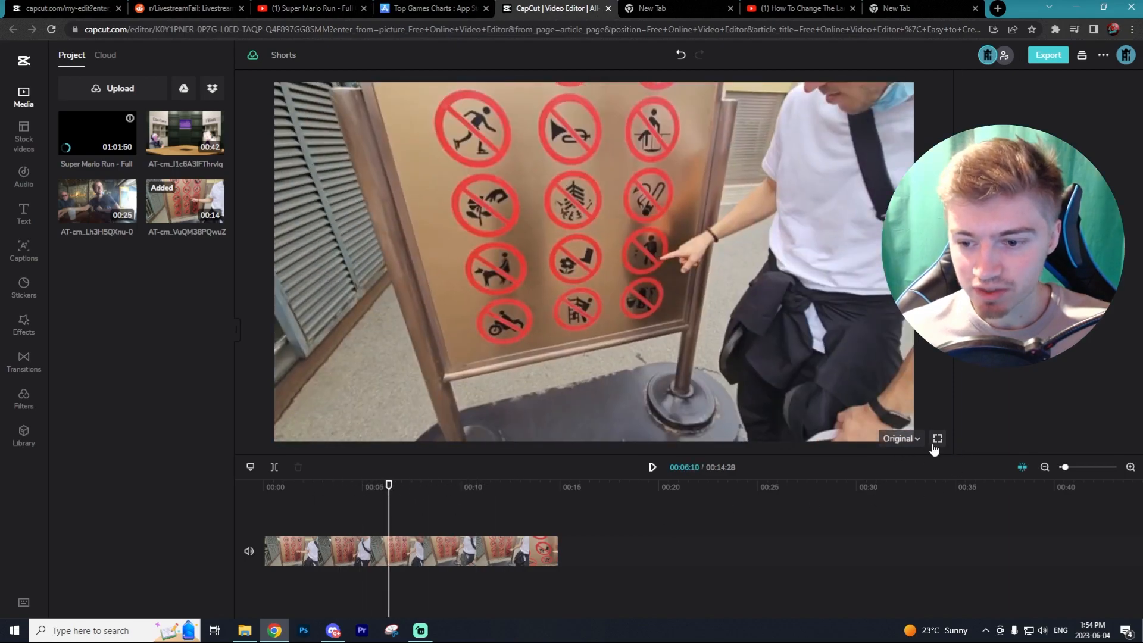
pyautogui.click(909, 439)
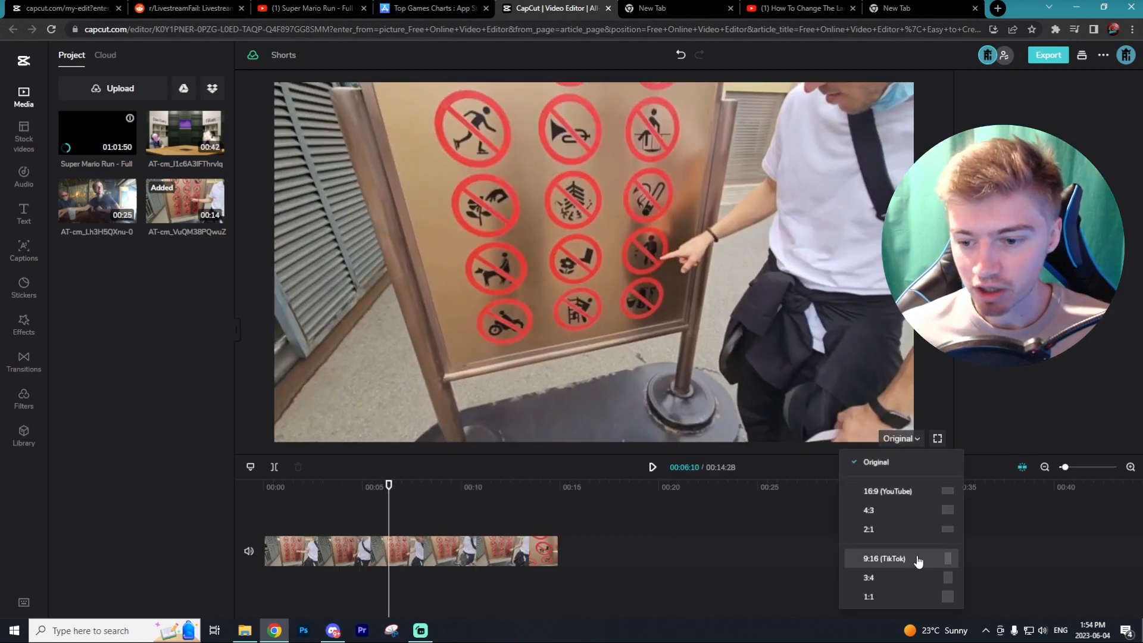
pyautogui.click(951, 558)
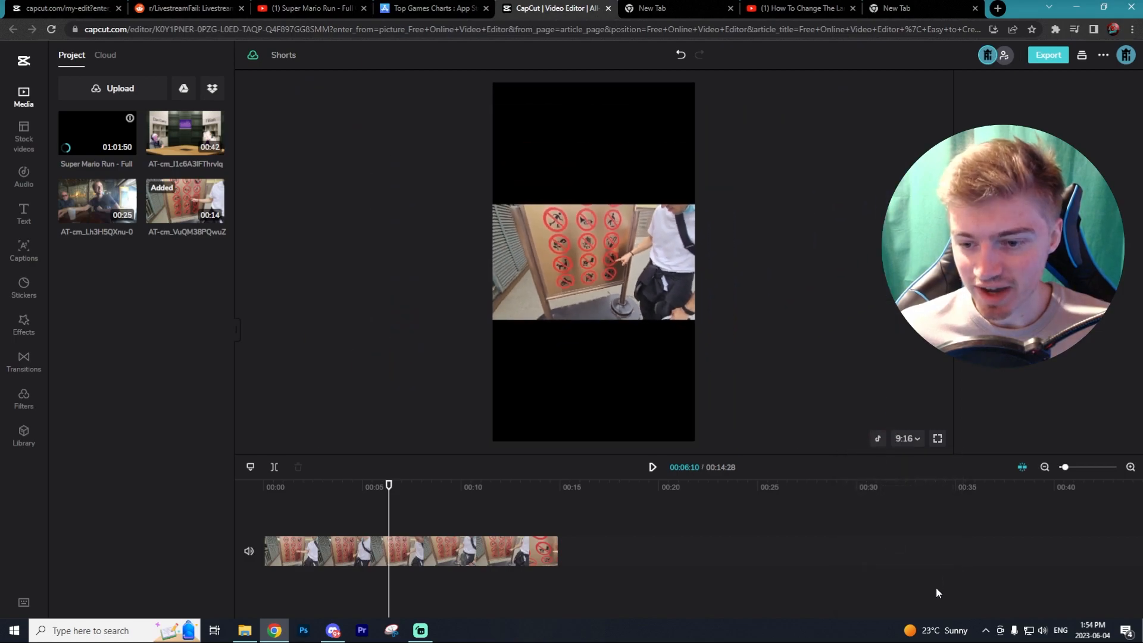
# - Move the sign-board clip to the top of the vertical frame and enlarge it slightly beyond the frame's width
pyautogui.click(599, 301)
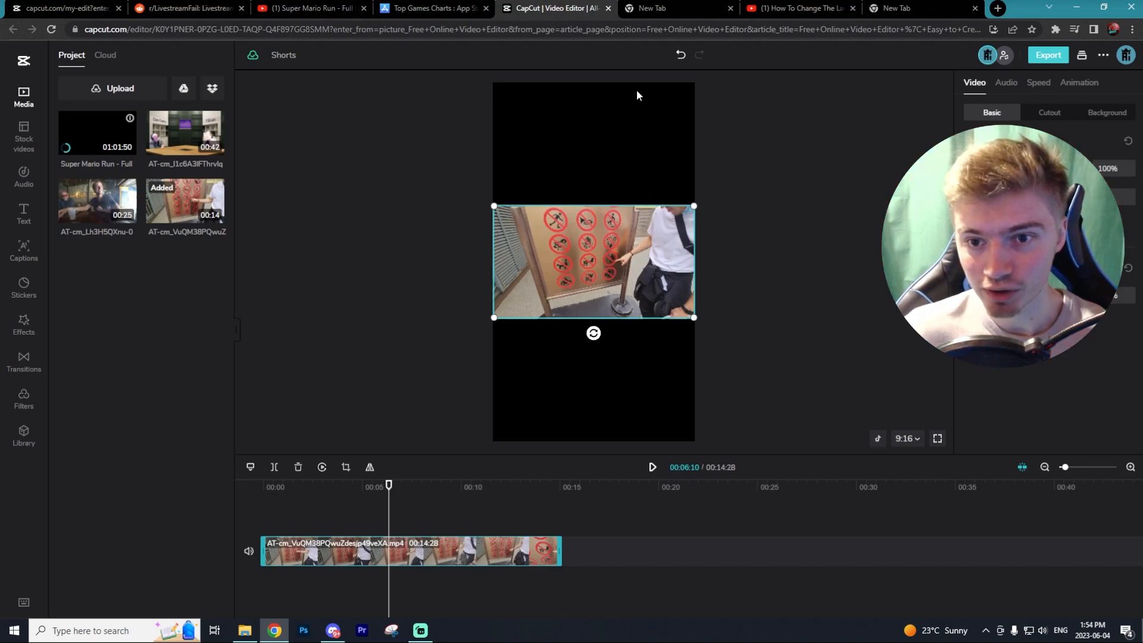
pyautogui.moveTo(623, 288); pyautogui.dragTo(615, 159)
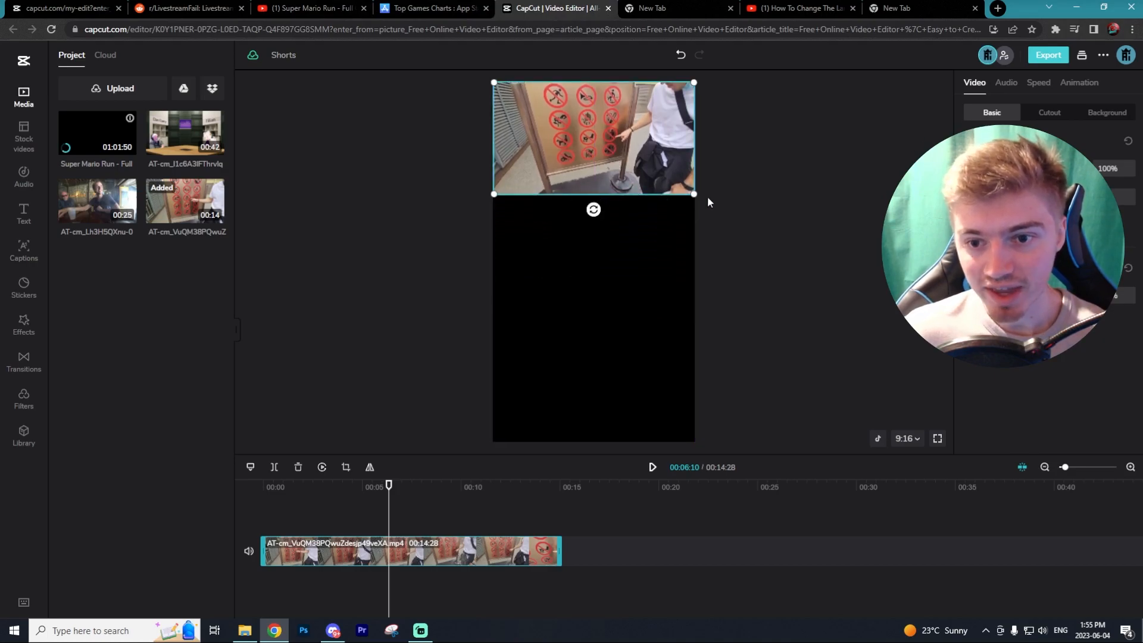
pyautogui.moveTo(707, 200); pyautogui.dragTo(708, 196)
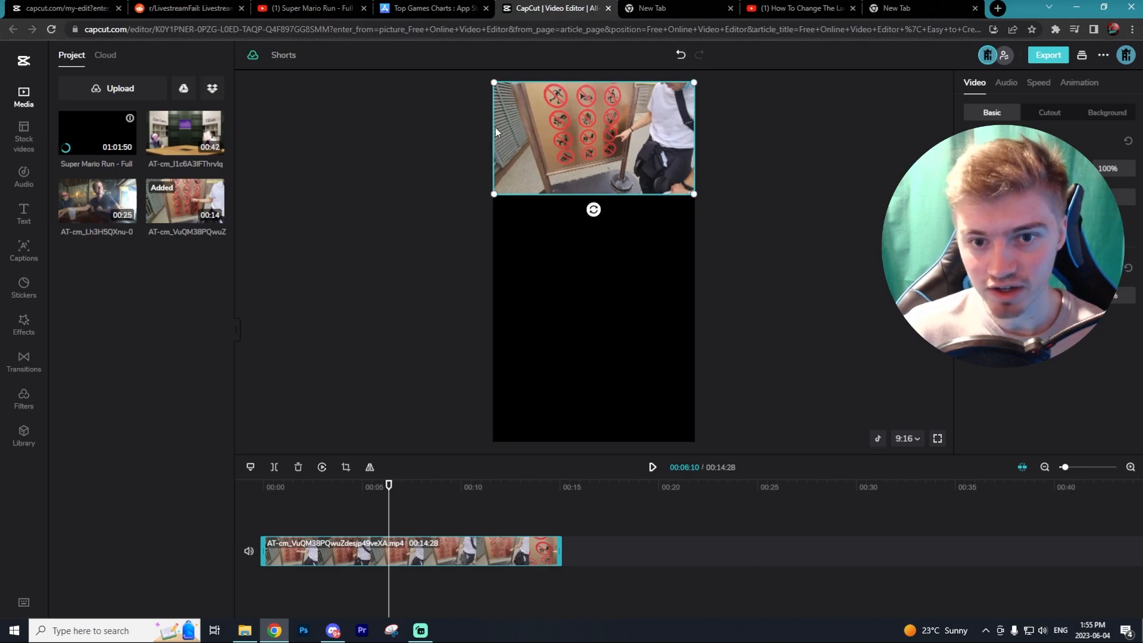
pyautogui.moveTo(494, 82); pyautogui.dragTo(483, 78)
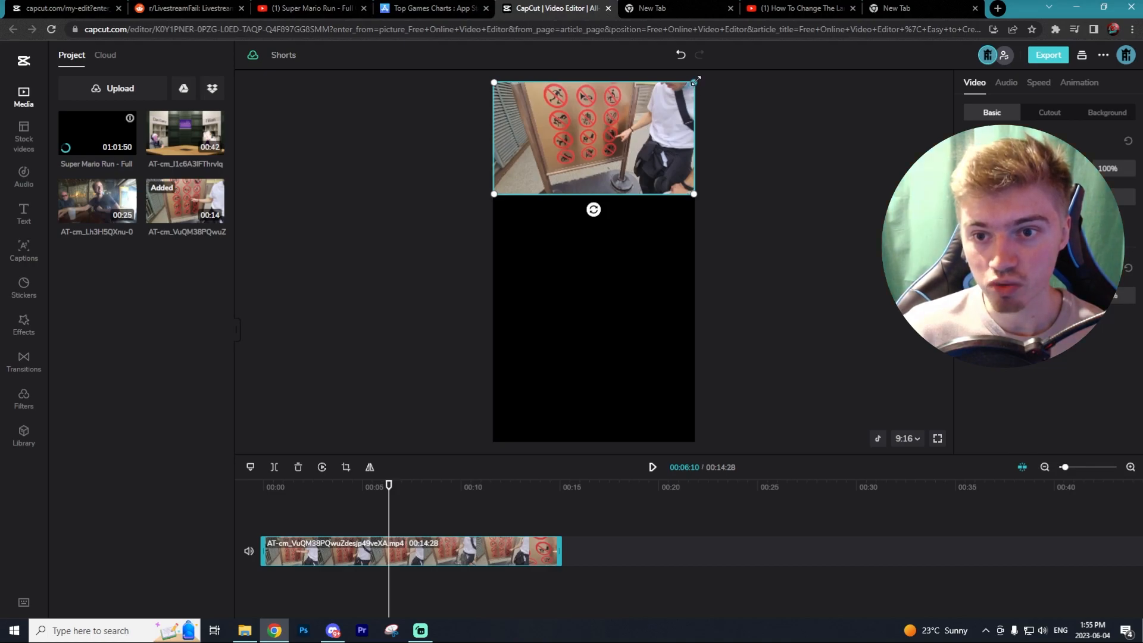
pyautogui.moveTo(694, 83); pyautogui.dragTo(724, 66)
pyautogui.moveTo(996, 168); pyautogui.dragTo(994, 168)
pyautogui.moveTo(617, 166); pyautogui.dragTo(619, 181)
pyautogui.click(790, 184)
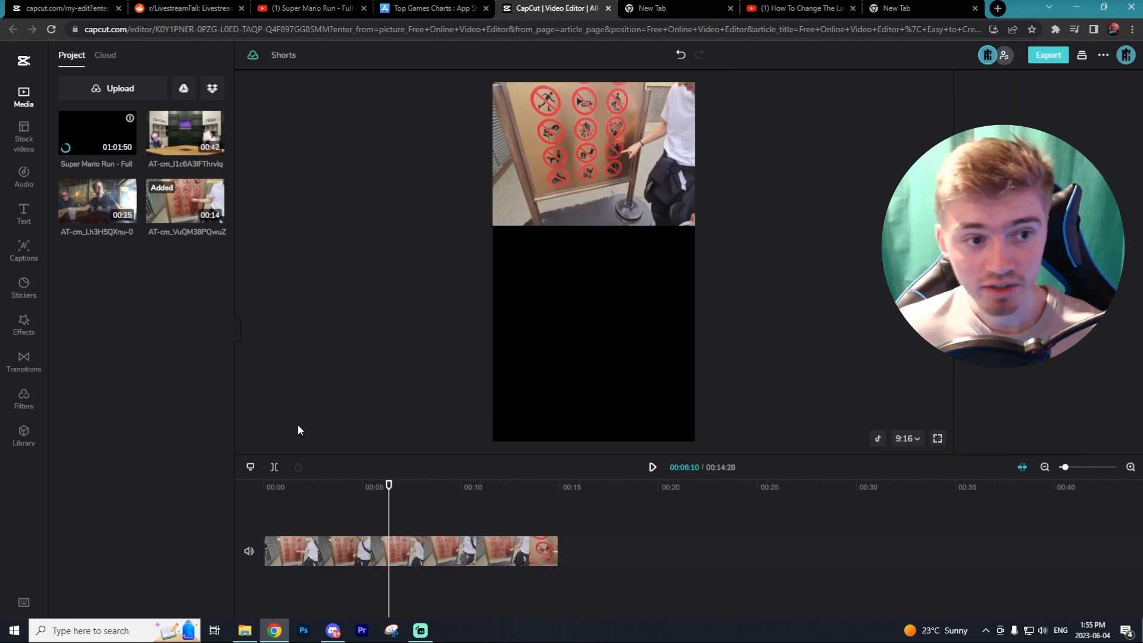
# - Append the 42-second studio-desk clip and the 25-second bar clip to the timeline after the sign-board clip
pyautogui.moveTo(76, 139)
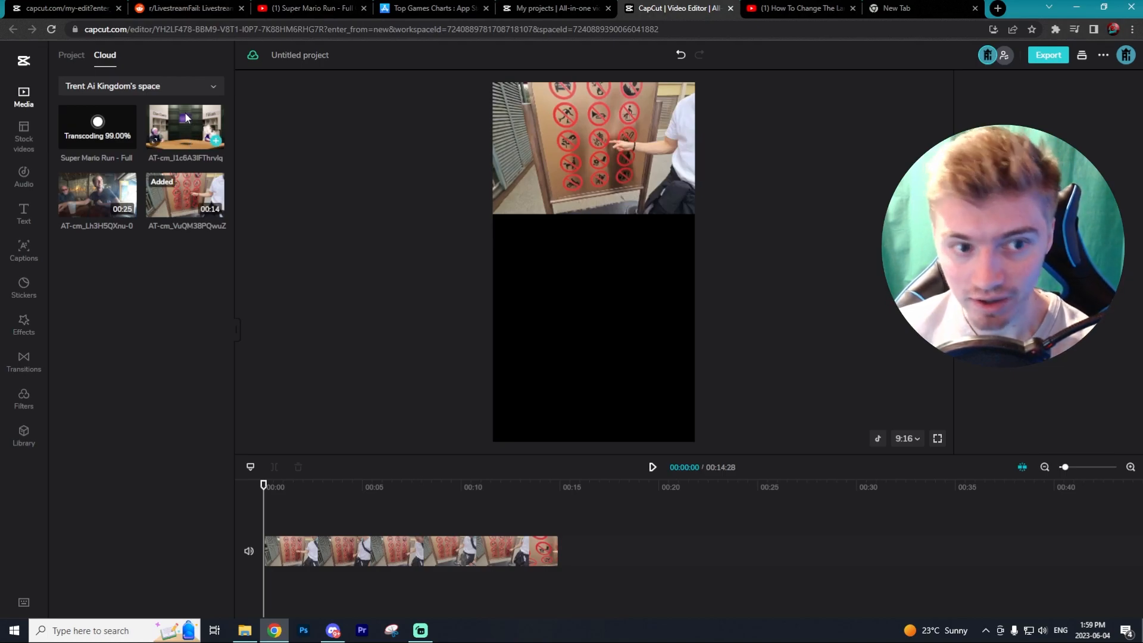
pyautogui.moveTo(181, 113); pyautogui.dragTo(569, 552)
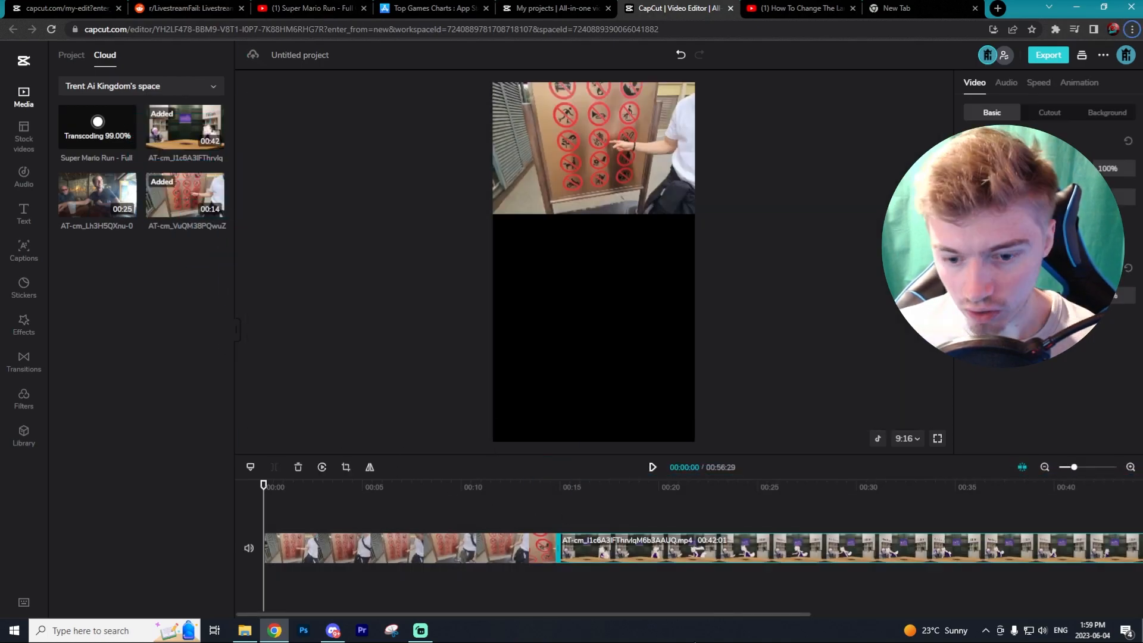
pyautogui.moveTo(698, 614); pyautogui.dragTo(1030, 614)
pyautogui.click(980, 573)
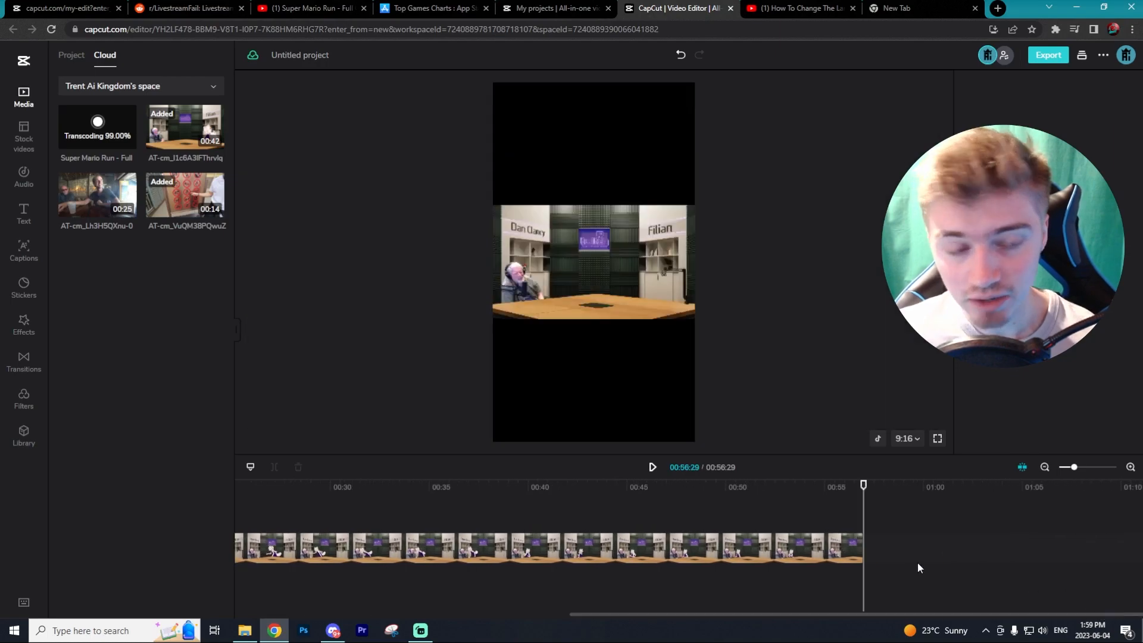
pyautogui.moveTo(110, 200); pyautogui.dragTo(895, 553)
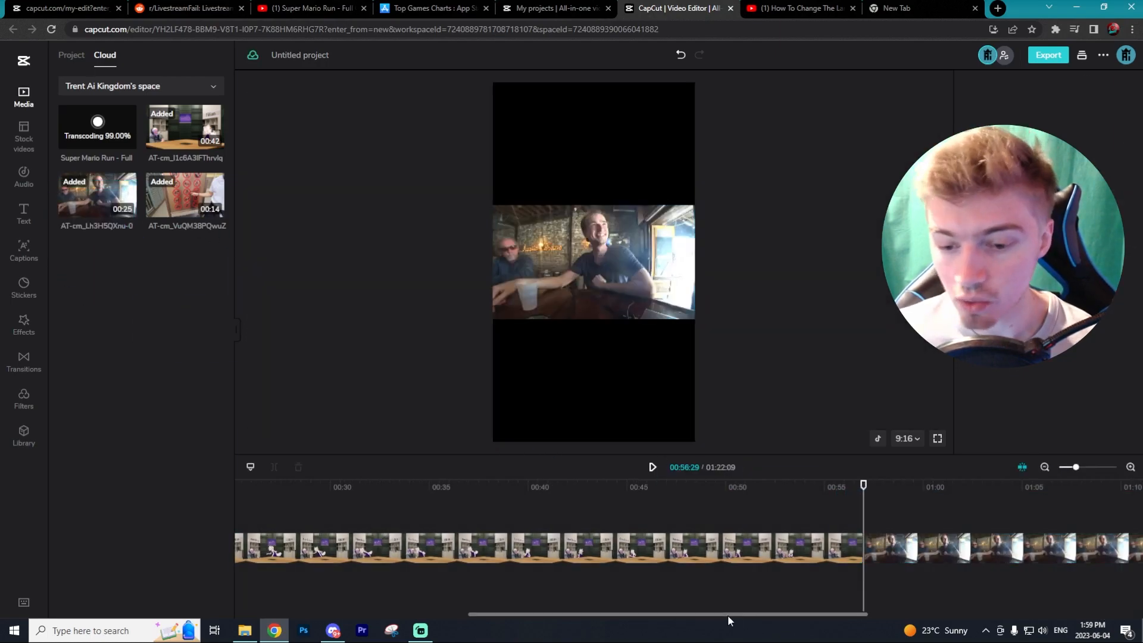
# - Scale the studio-desk clip to 115% and move it to the top of the vertical frame
pyautogui.moveTo(727, 616); pyautogui.dragTo(344, 619)
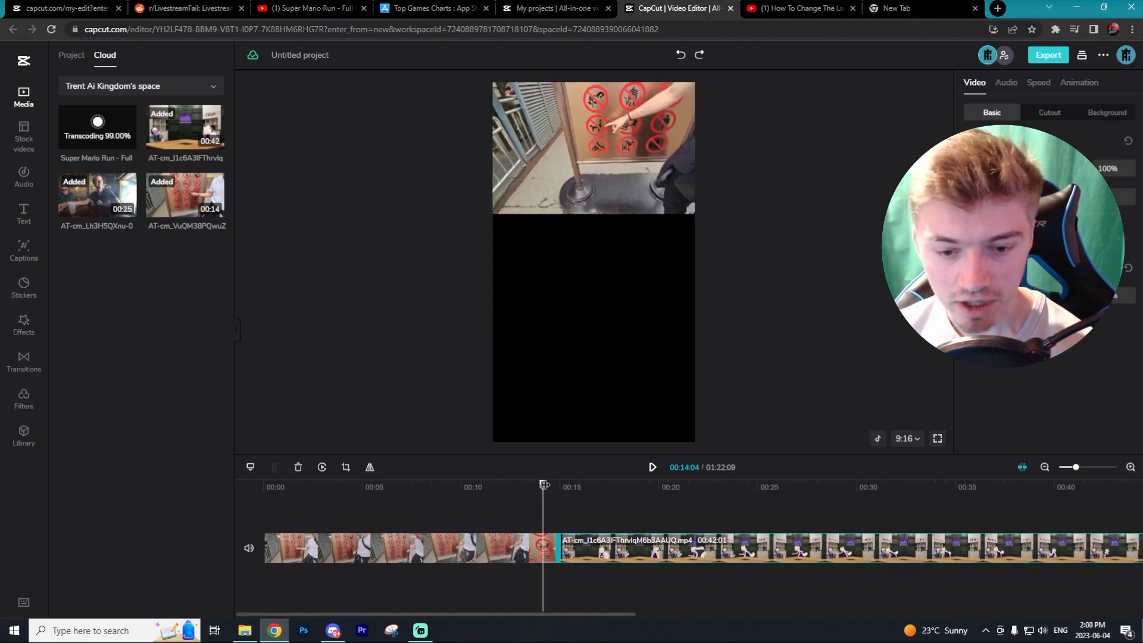
pyautogui.moveTo(544, 485); pyautogui.dragTo(663, 485)
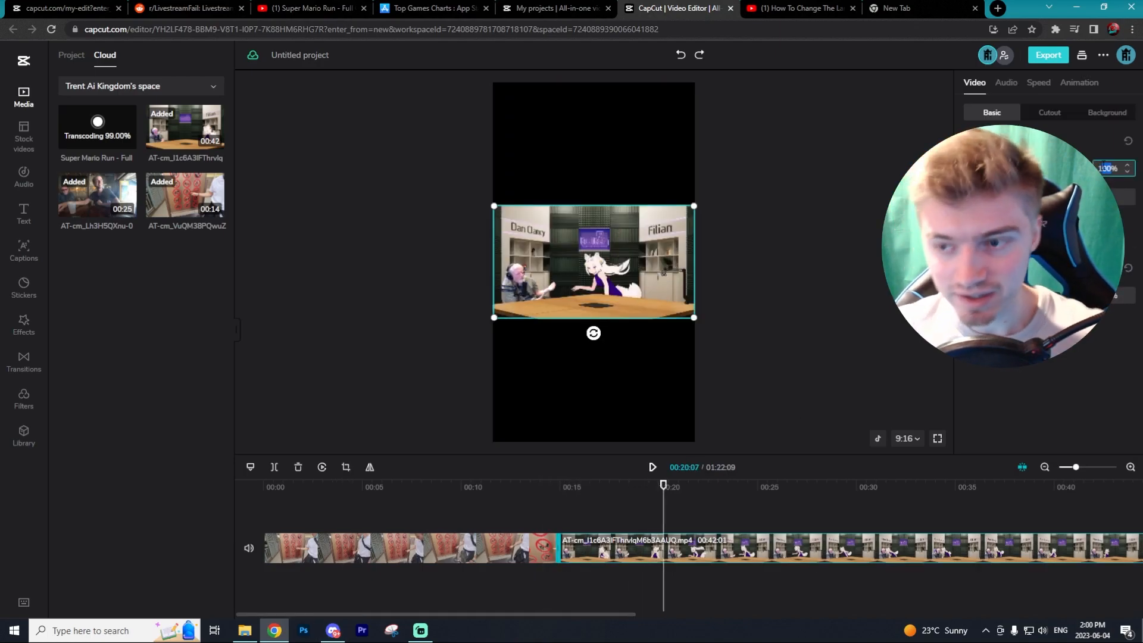
pyautogui.write('115')
pyautogui.press('Return')
pyautogui.moveTo(578, 273); pyautogui.dragTo(582, 161)
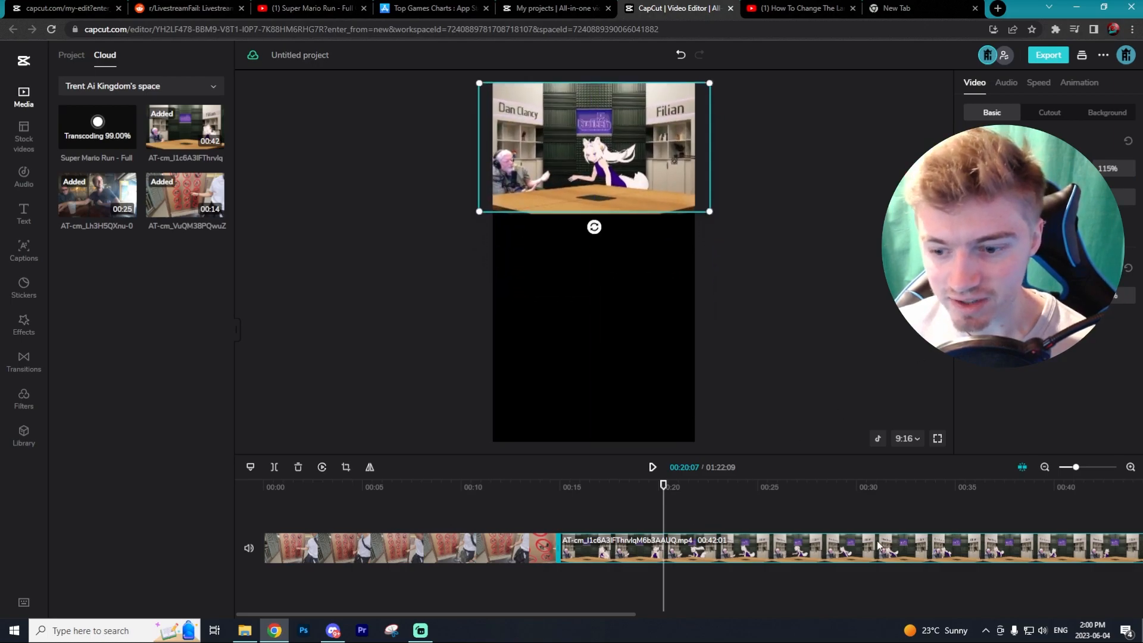
# - Select the bar clip at the end of the timeline and move it to the top of the vertical frame
pyautogui.moveTo(597, 614); pyautogui.dragTo(987, 602)
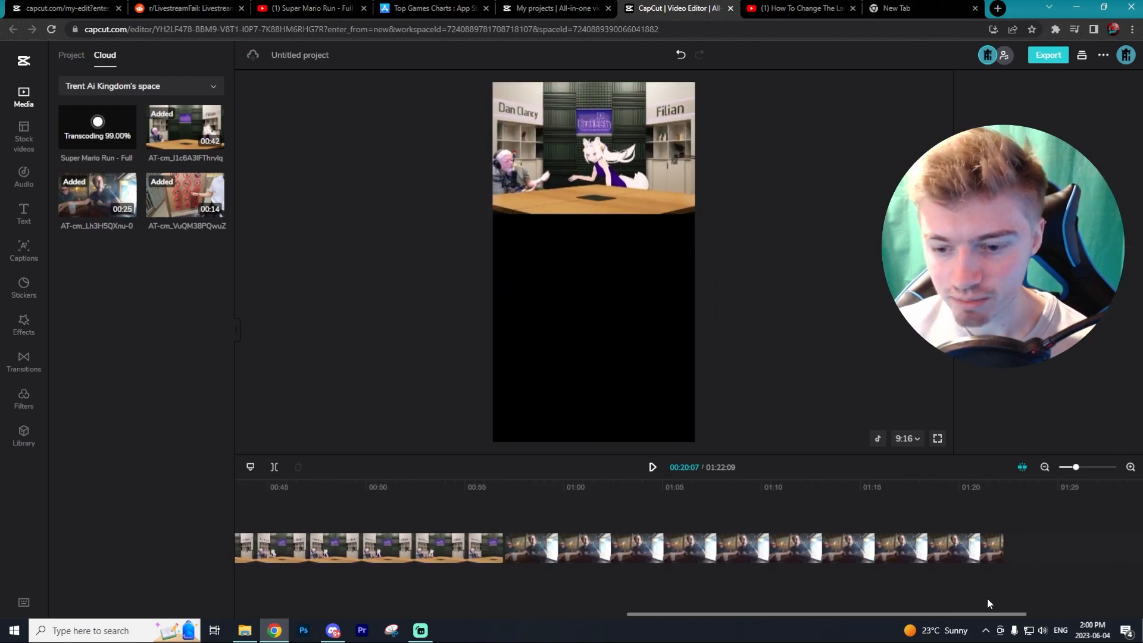
pyautogui.click(987, 597)
pyautogui.click(824, 541)
pyautogui.moveTo(613, 280); pyautogui.dragTo(616, 170)
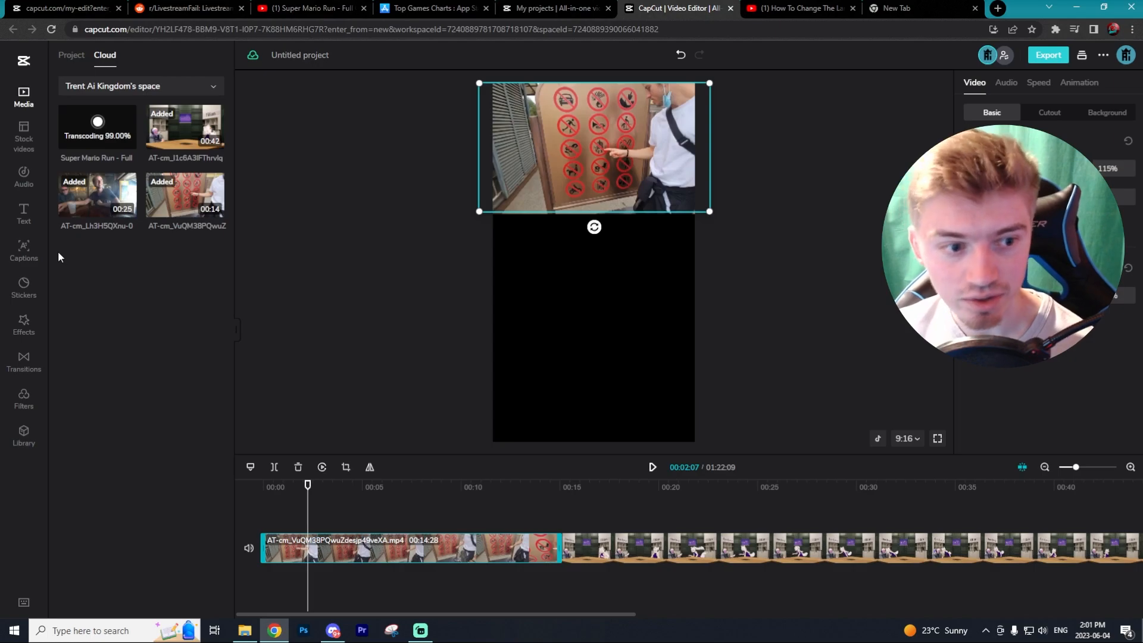
# - Generate auto captions for the clips with the language set to American English
pyautogui.click(23, 250)
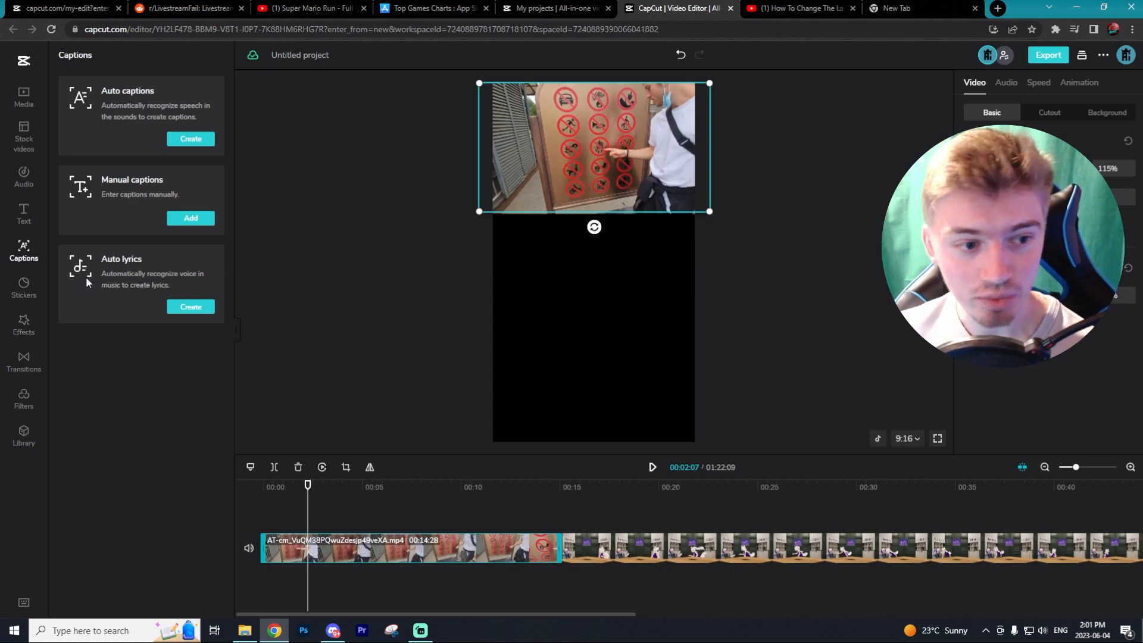
pyautogui.click(192, 140)
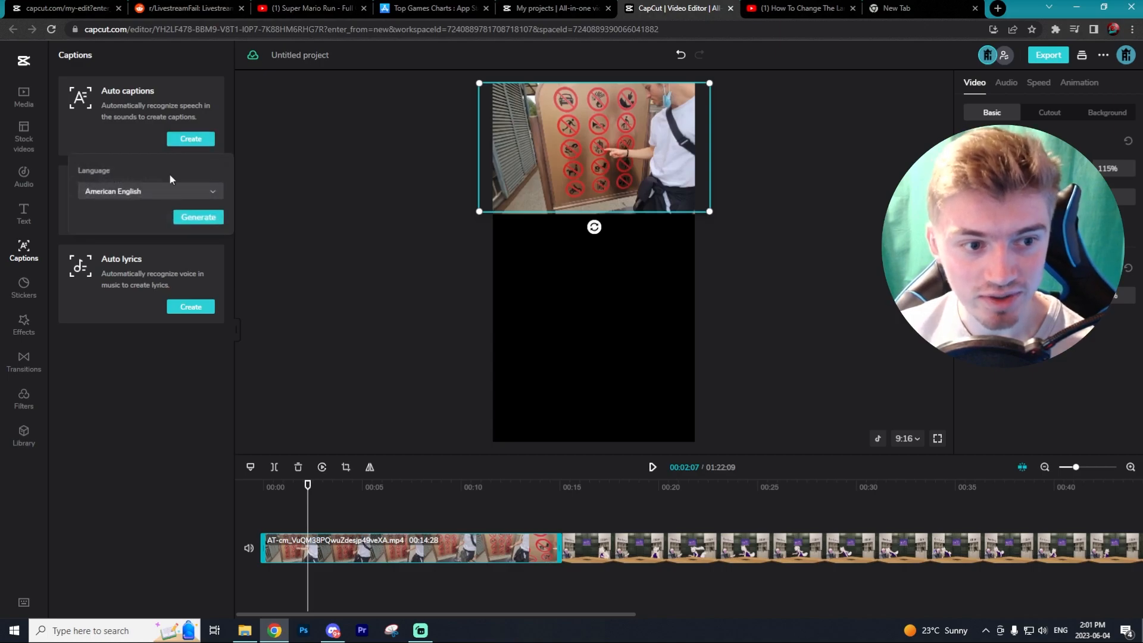
pyautogui.click(189, 197)
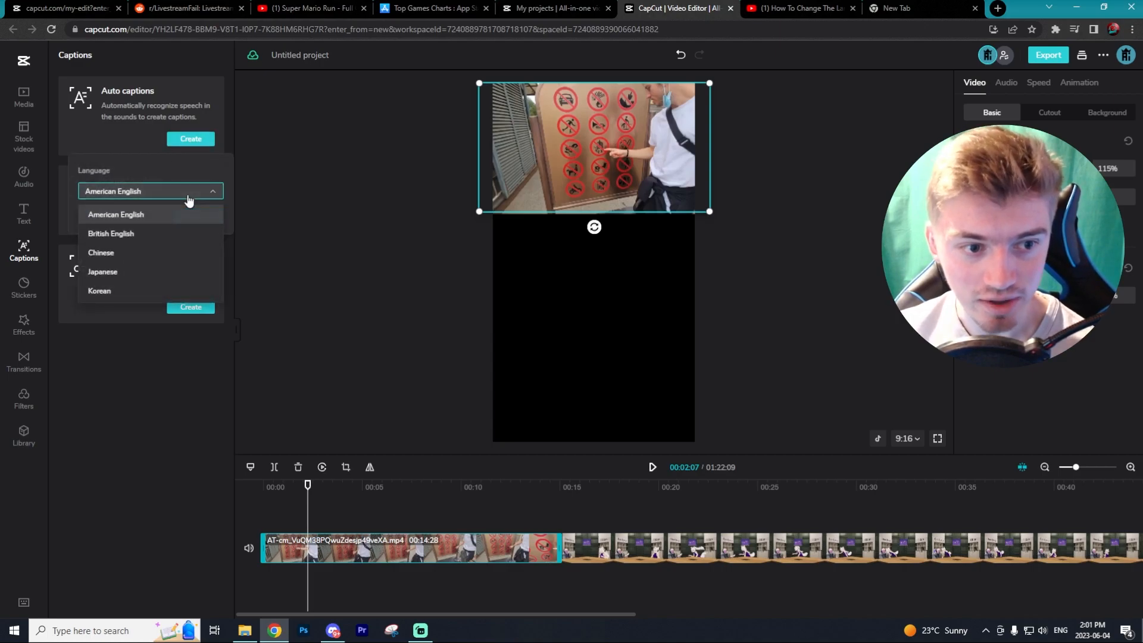
pyautogui.click(200, 165)
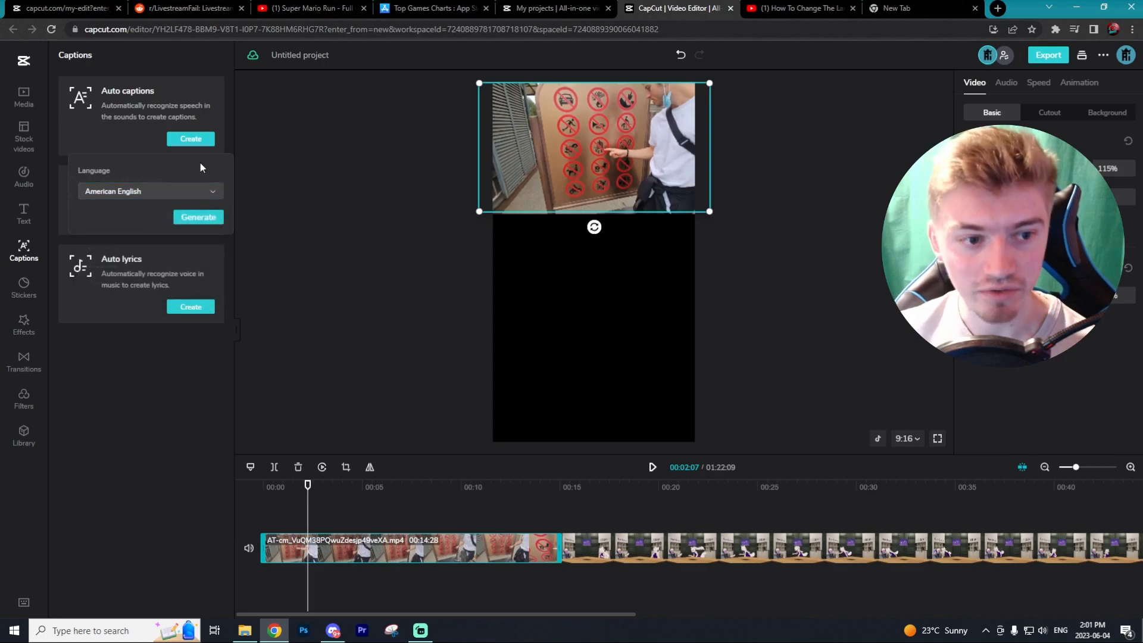
pyautogui.click(183, 220)
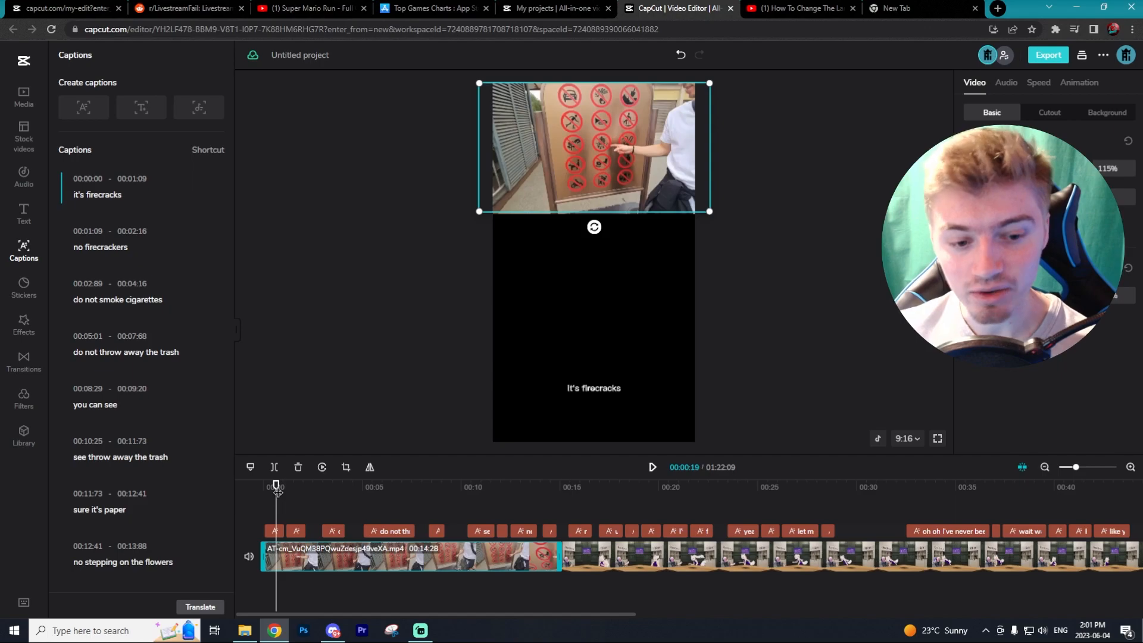
# - Choose a different font for the first caption, "it's firecracks"
pyautogui.moveTo(276, 484); pyautogui.dragTo(267, 484)
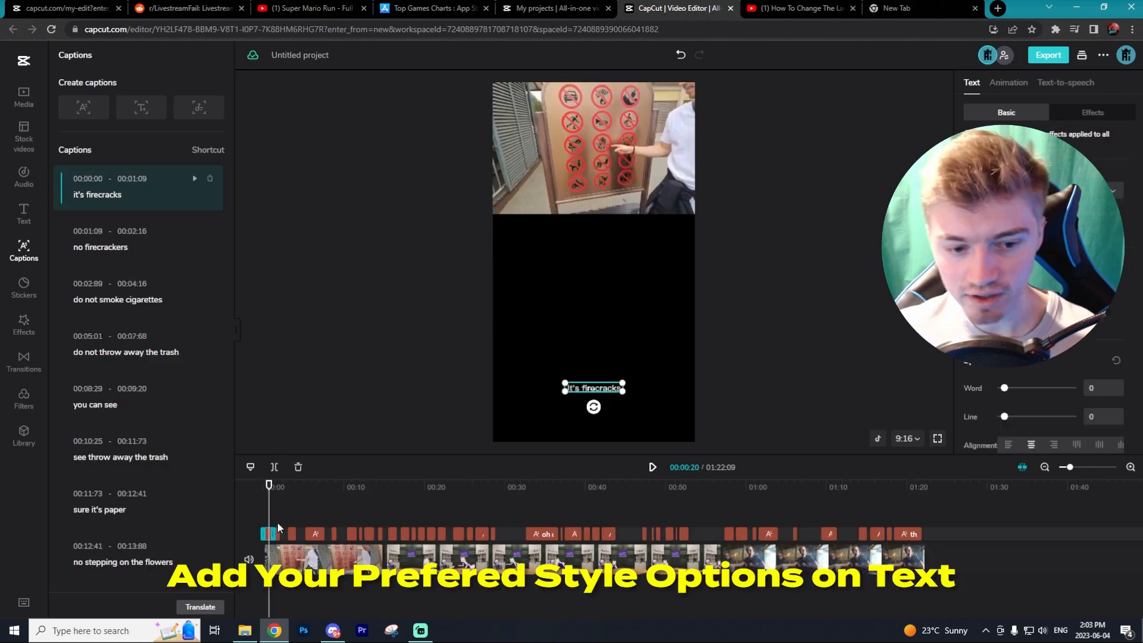
pyautogui.click(1112, 191)
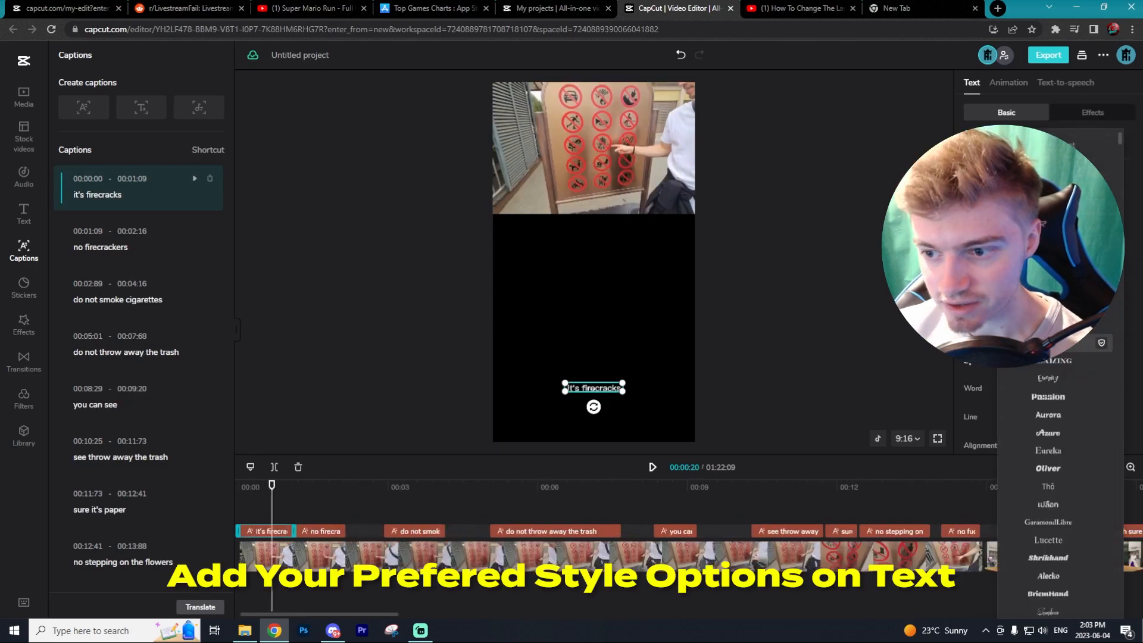
pyautogui.click(1072, 497)
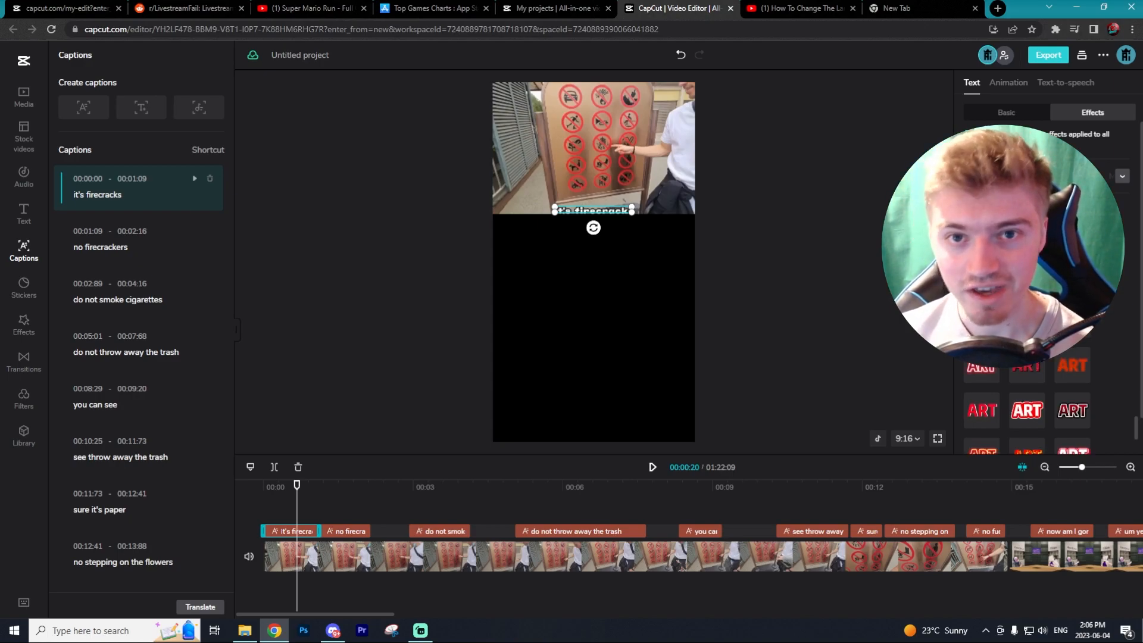
# - Apply an entrance animation to the first caption, preview it, and set its duration to 0.1 s
pyautogui.click(1007, 82)
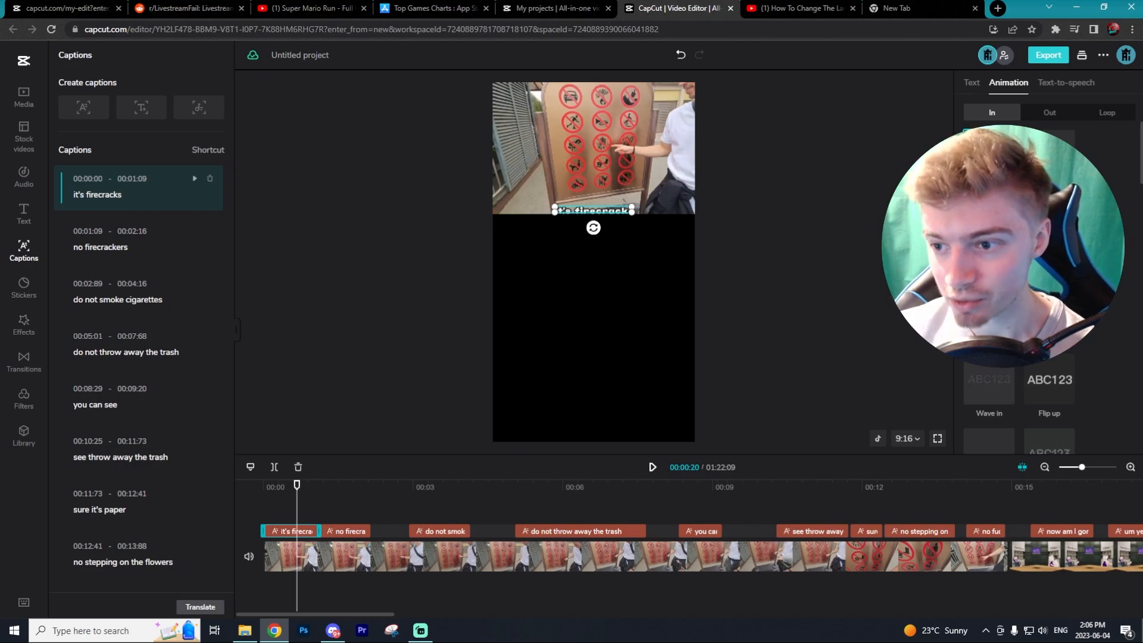
pyautogui.click(989, 229)
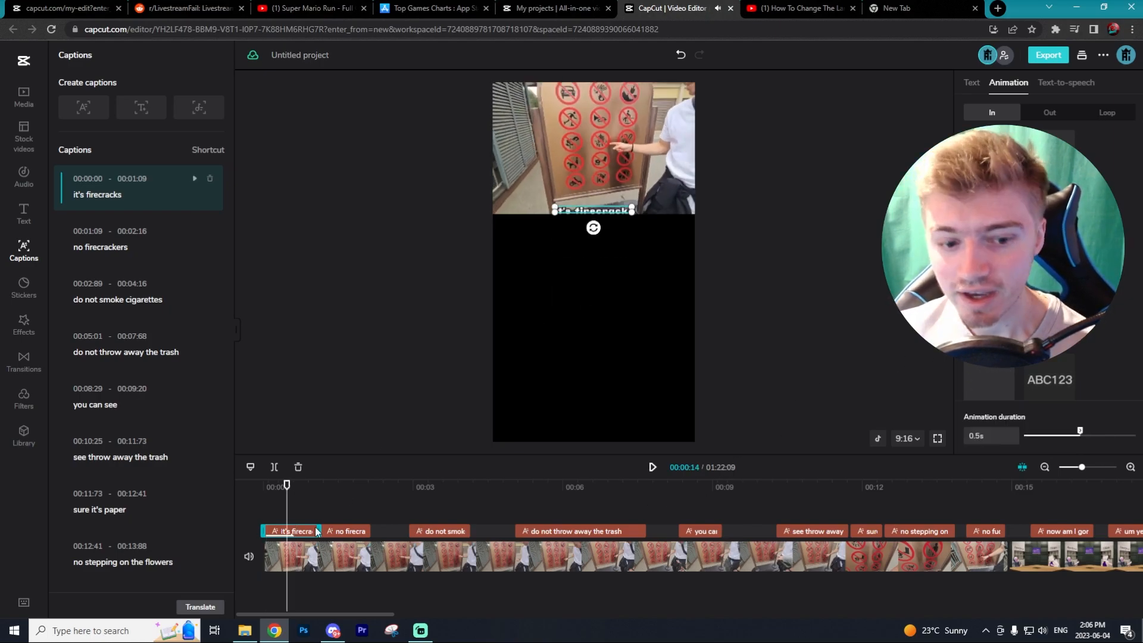
pyautogui.click(278, 495)
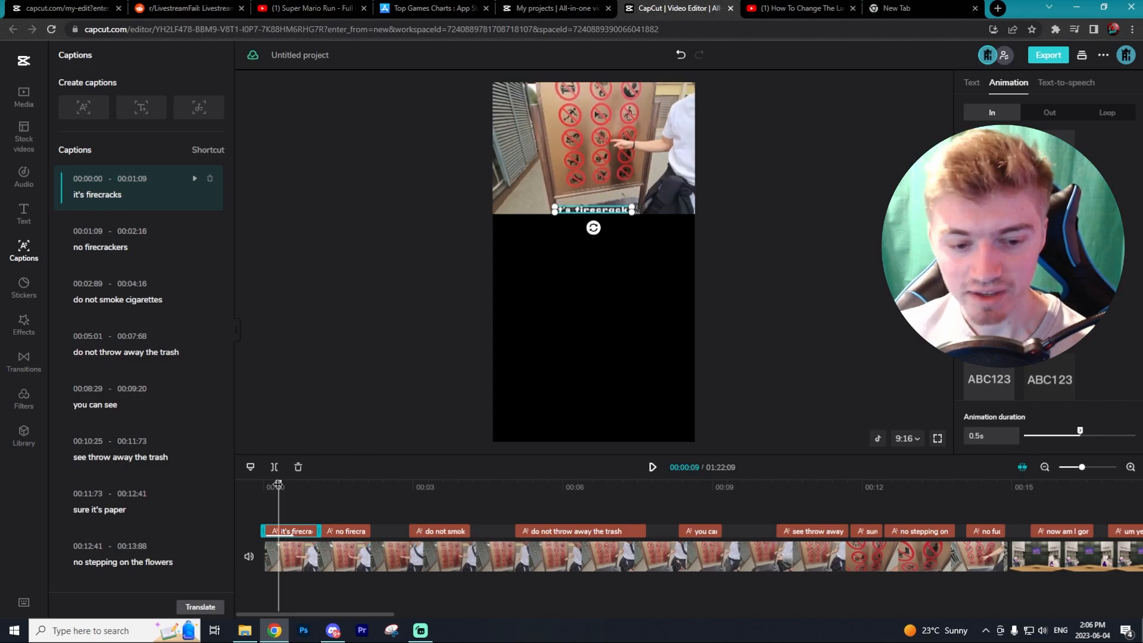
pyautogui.moveTo(1081, 435); pyautogui.dragTo(1033, 435)
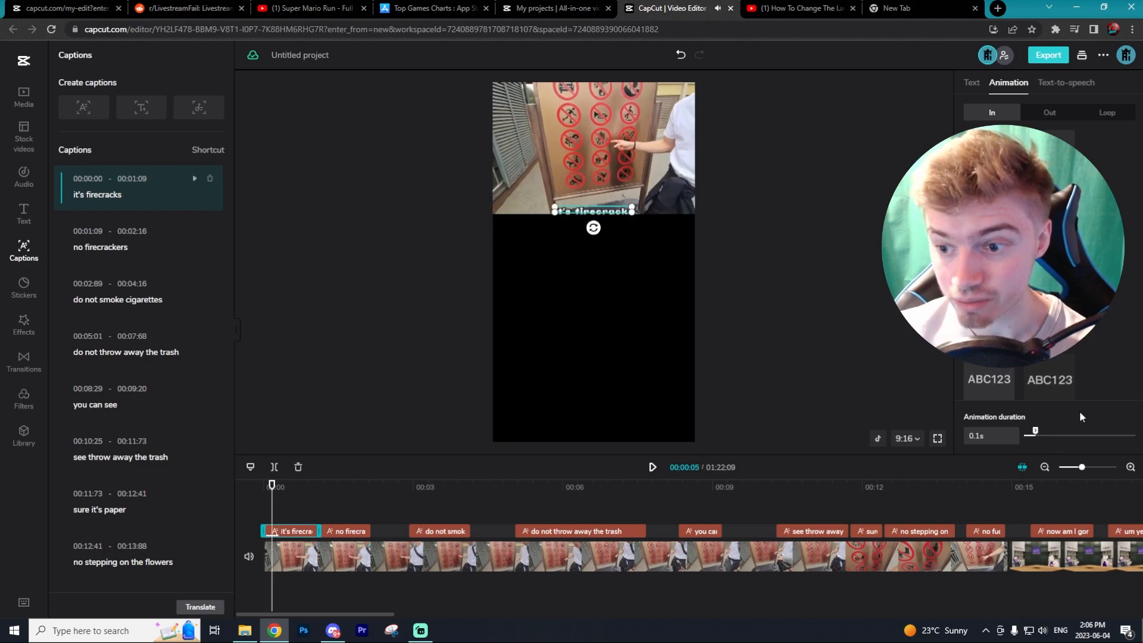
# - Apply the Pop Down exit animation to the first caption and set its duration to 0.2 s
pyautogui.click(1056, 118)
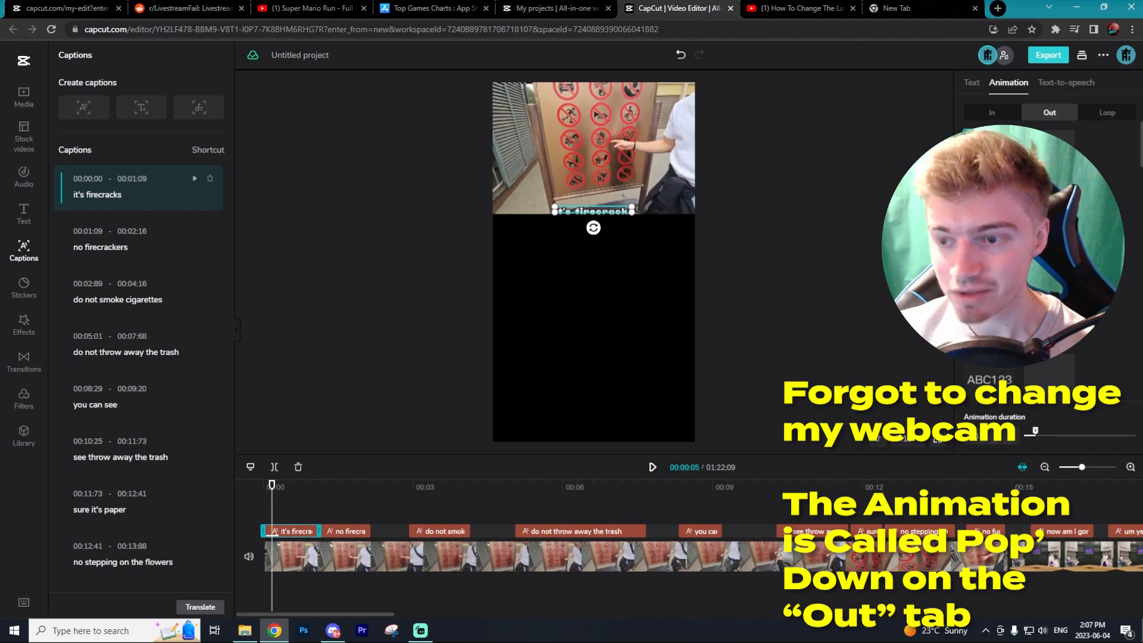
pyautogui.click(1050, 375)
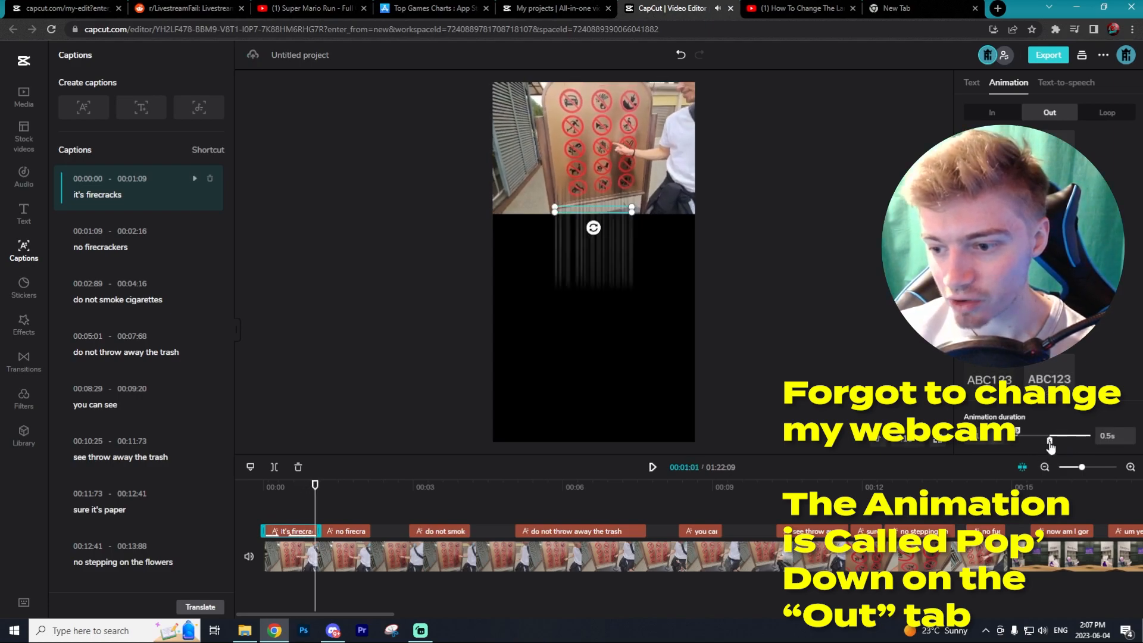
pyautogui.click(1111, 439)
pyautogui.press('BackSpace')
pyautogui.write('2')
pyautogui.press('Return')
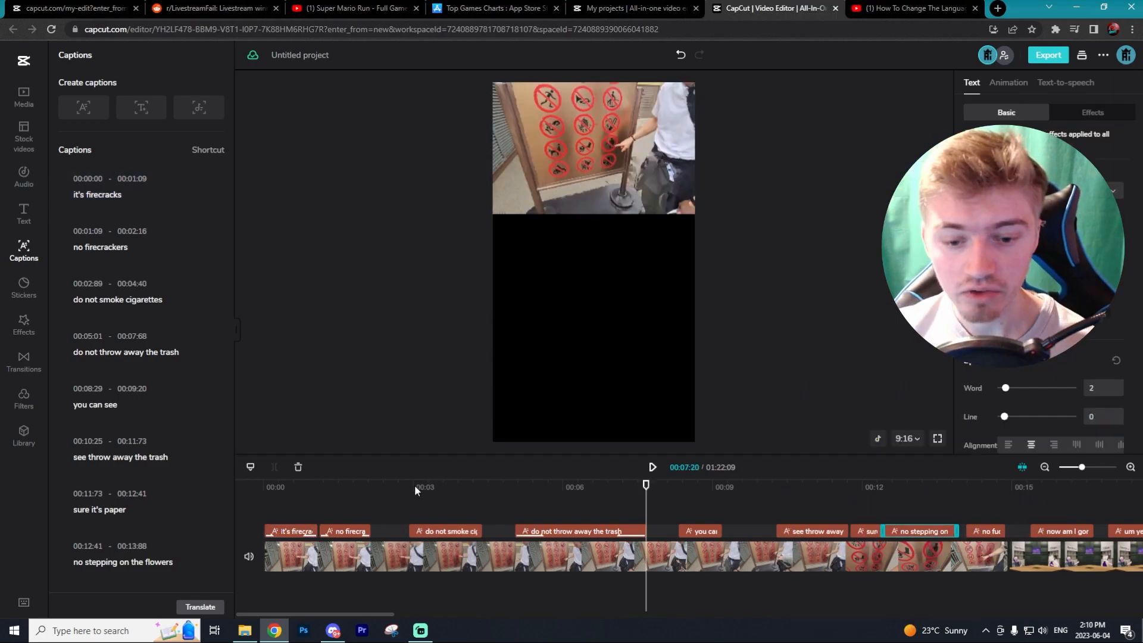
# - Try selecting the captions "do not smoke cigarettes", "you can see" and "see throw away the trash" together for shared editing
pyautogui.moveTo(644, 485); pyautogui.dragTo(441, 482)
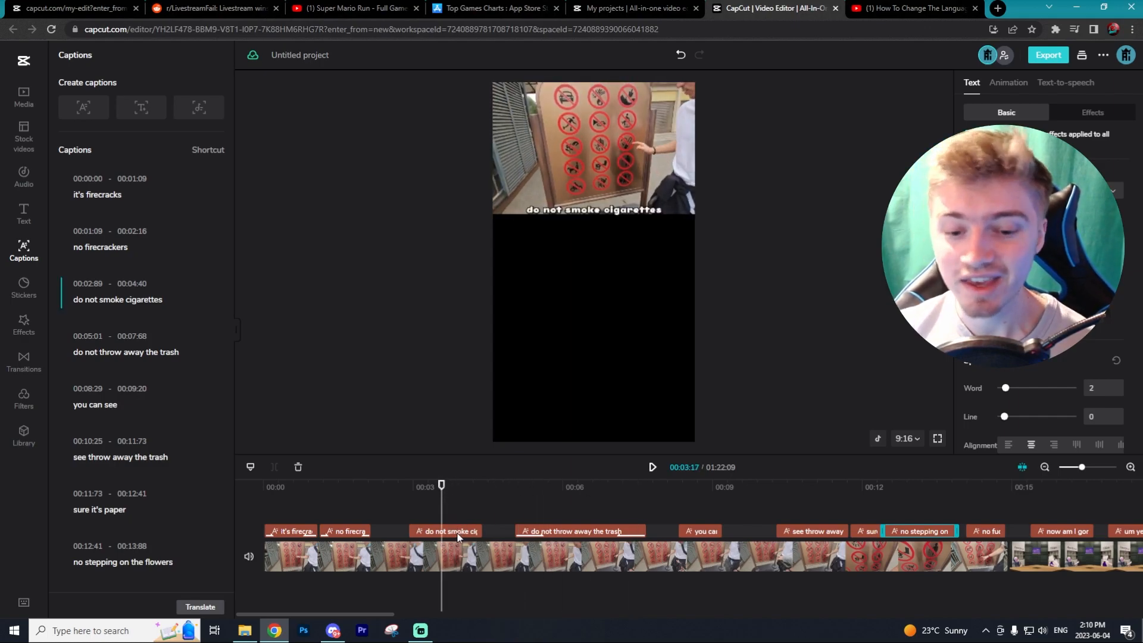
pyautogui.click(460, 532)
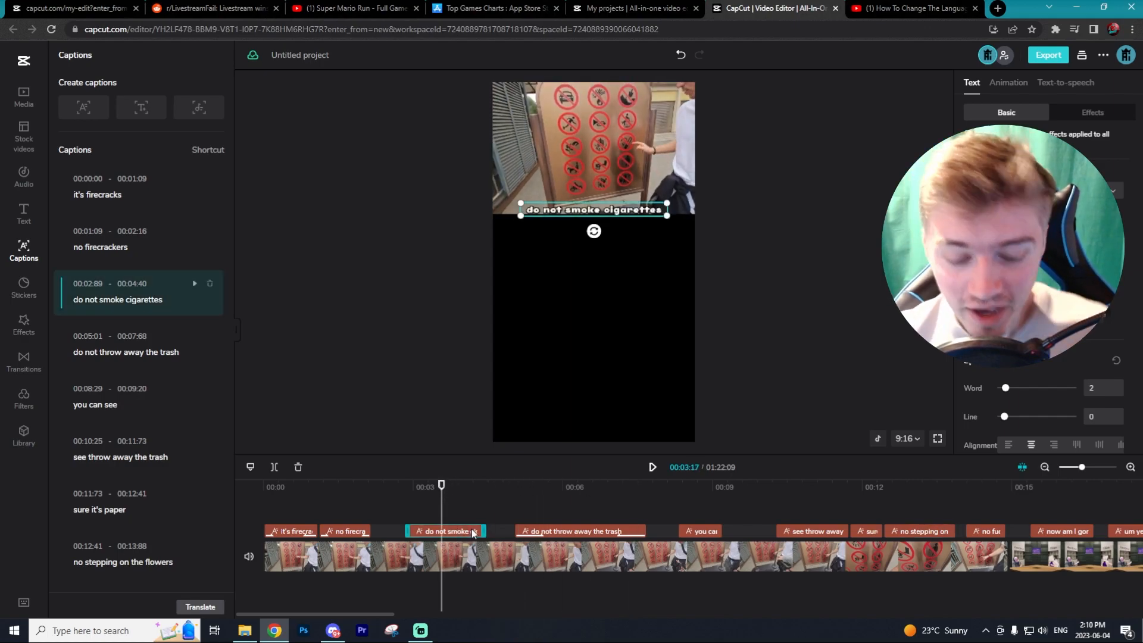
pyautogui.click(710, 535)
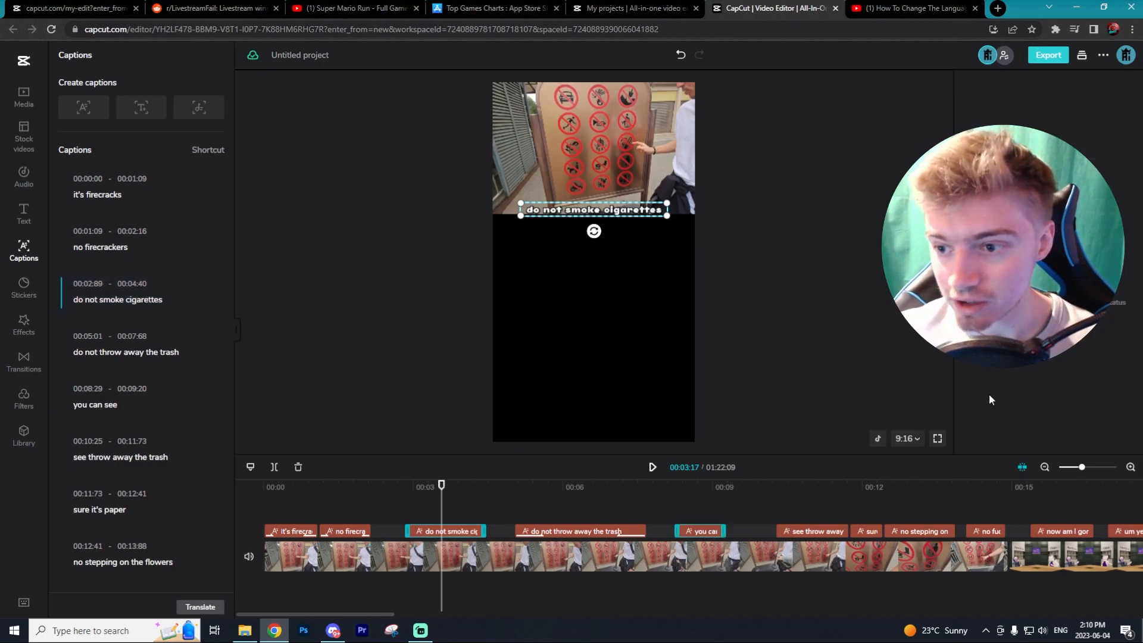
pyautogui.keyDown('ctrl'); pyautogui.click(824, 530); pyautogui.keyUp('ctrl')
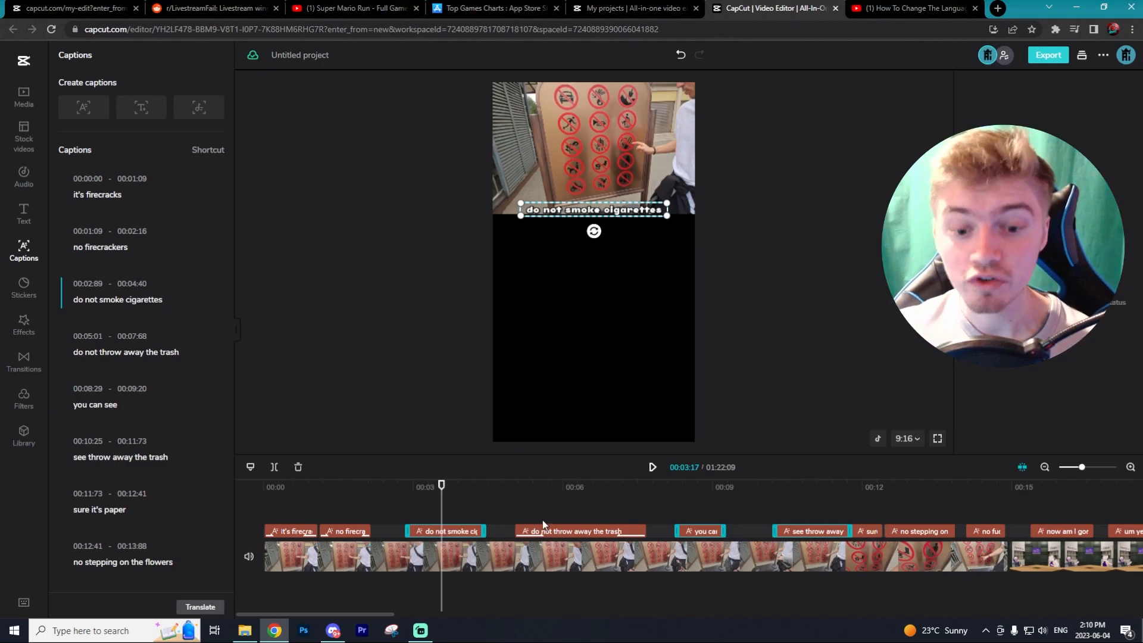
# - Clear the multi-selection and select only the "do not smoke cigarettes" caption
pyautogui.click(522, 513)
pyautogui.click(470, 482)
pyautogui.click(462, 531)
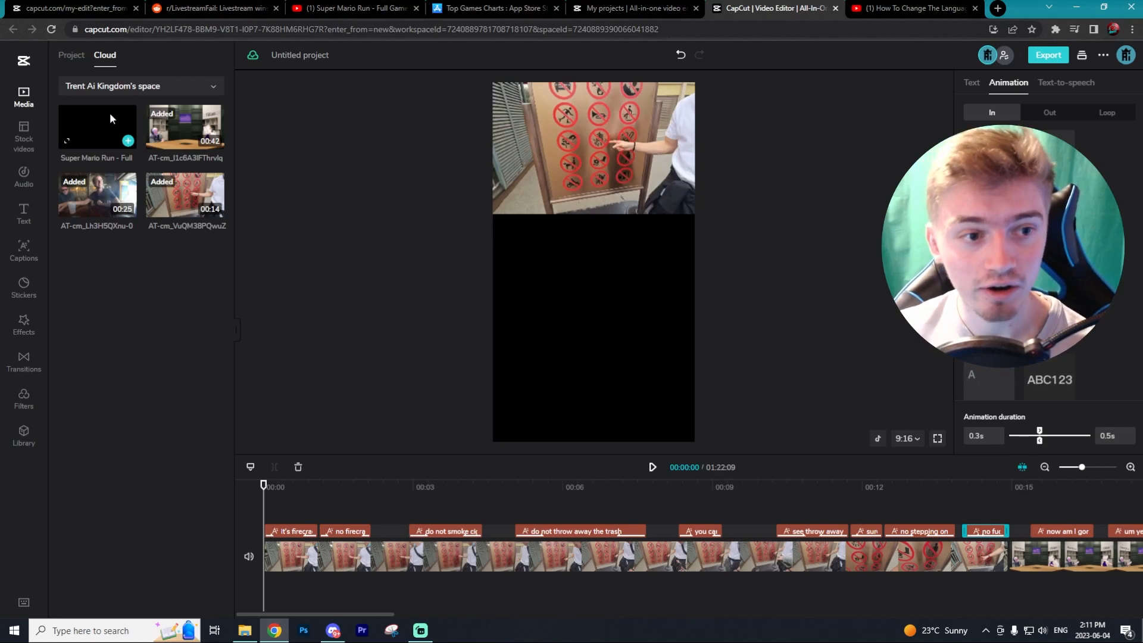
# - Add the Super Mario Run gameplay video on its own track beneath the clips and fit it into the lower part of the frame
pyautogui.moveTo(91, 121); pyautogui.dragTo(302, 585)
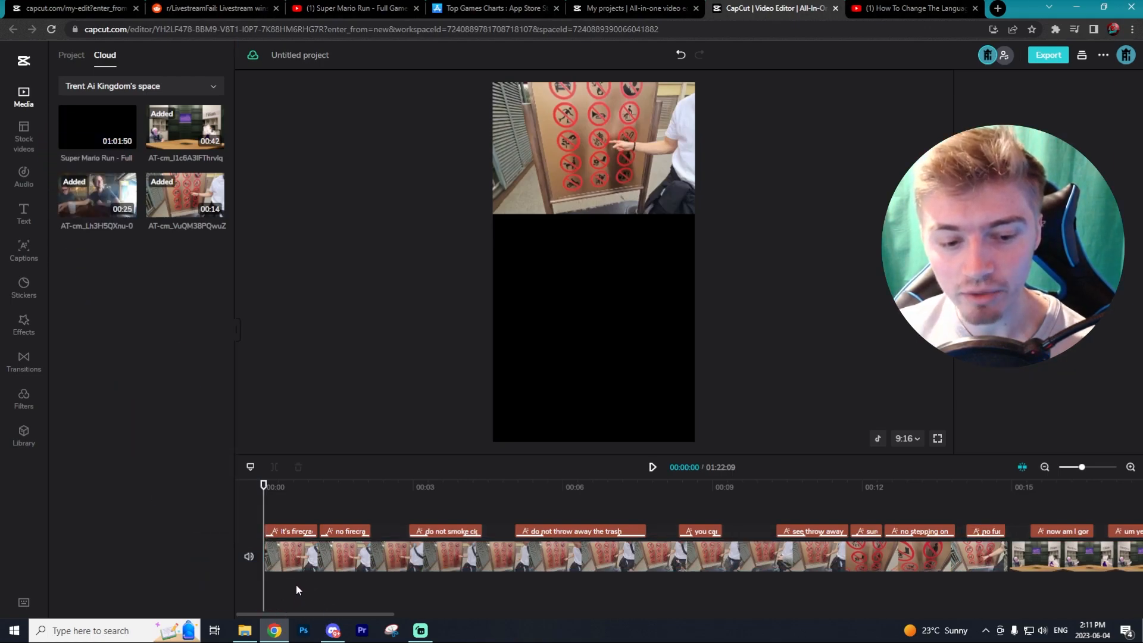
pyautogui.click(295, 585)
pyautogui.moveTo(73, 117); pyautogui.dragTo(288, 596)
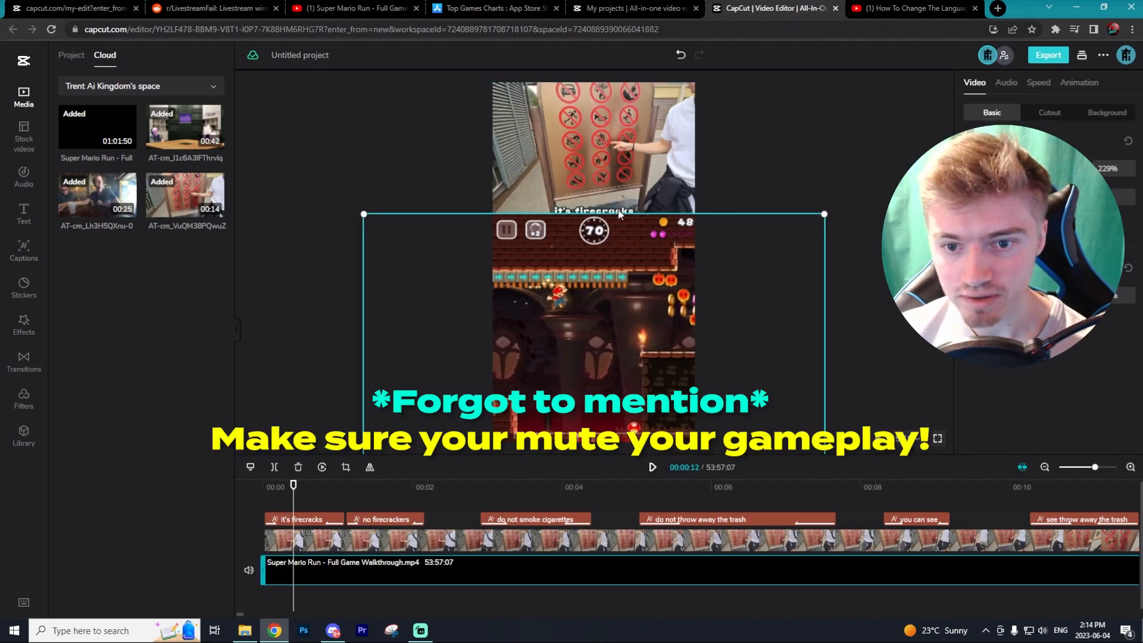
pyautogui.click(610, 214)
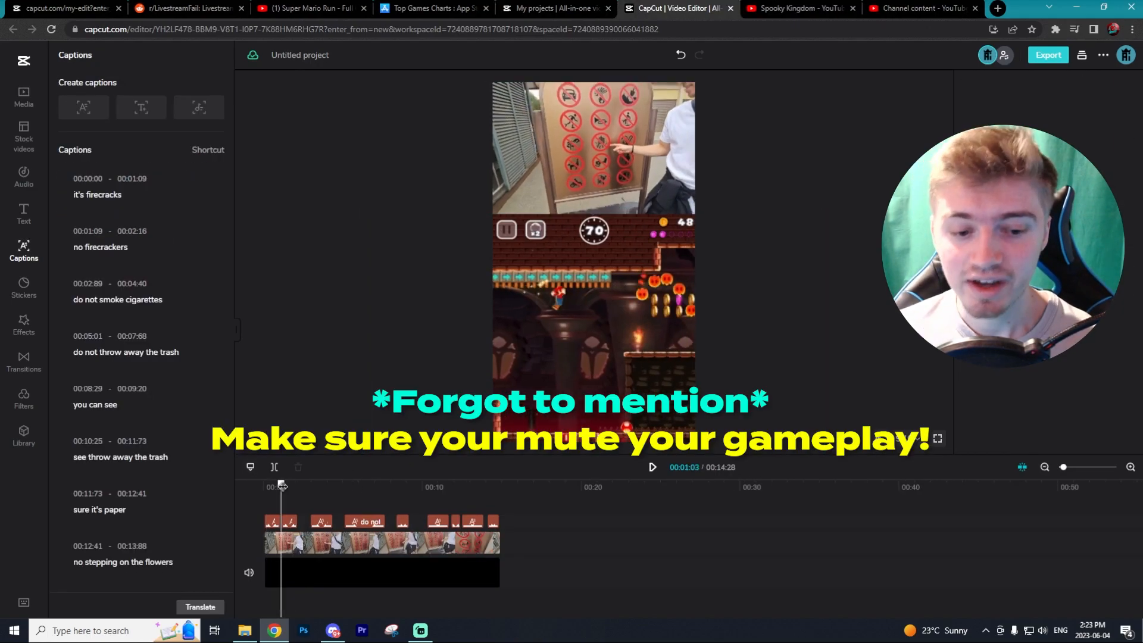
# - Scrub through the timeline to review the captions over the gameplay, and open the options for adding new text
pyautogui.moveTo(292, 488); pyautogui.dragTo(264, 499)
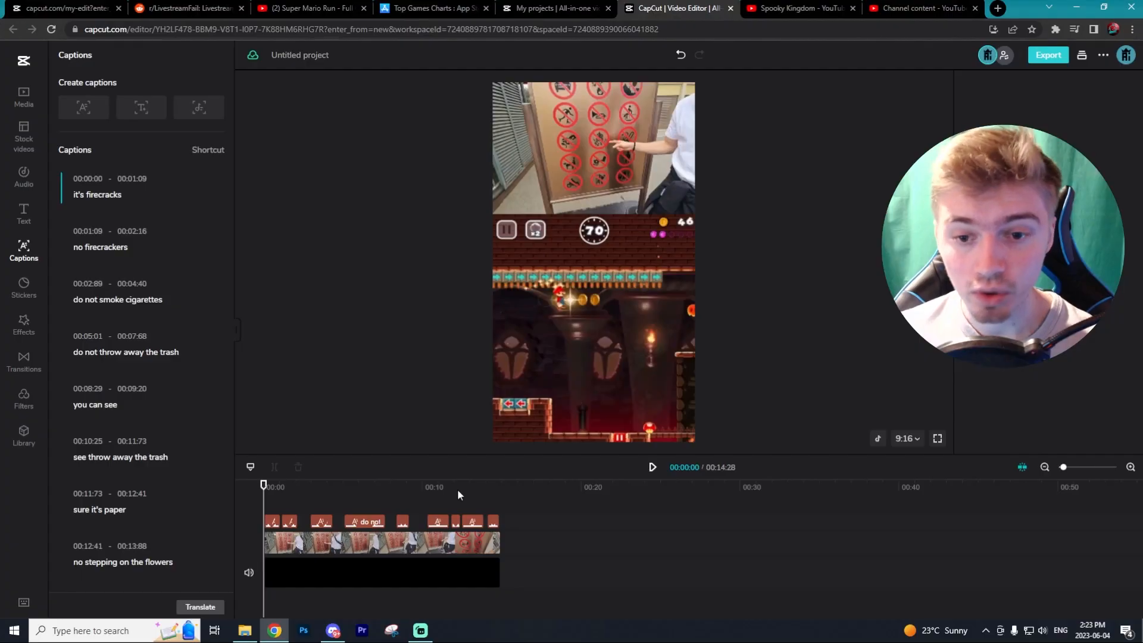
pyautogui.click(485, 486)
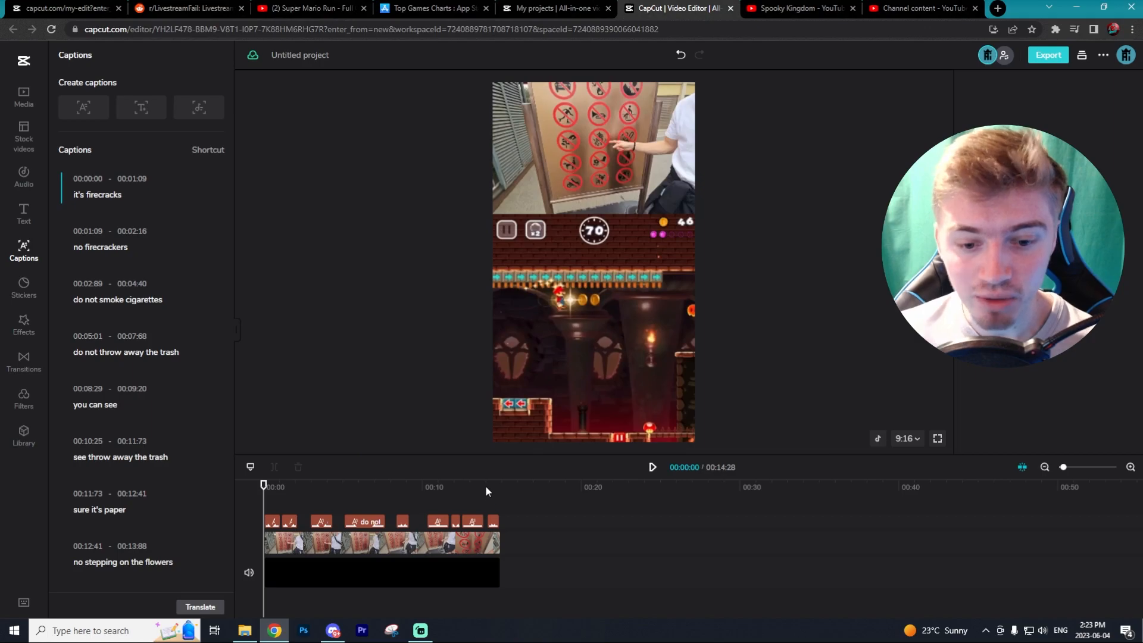
pyautogui.moveTo(485, 485); pyautogui.dragTo(430, 497)
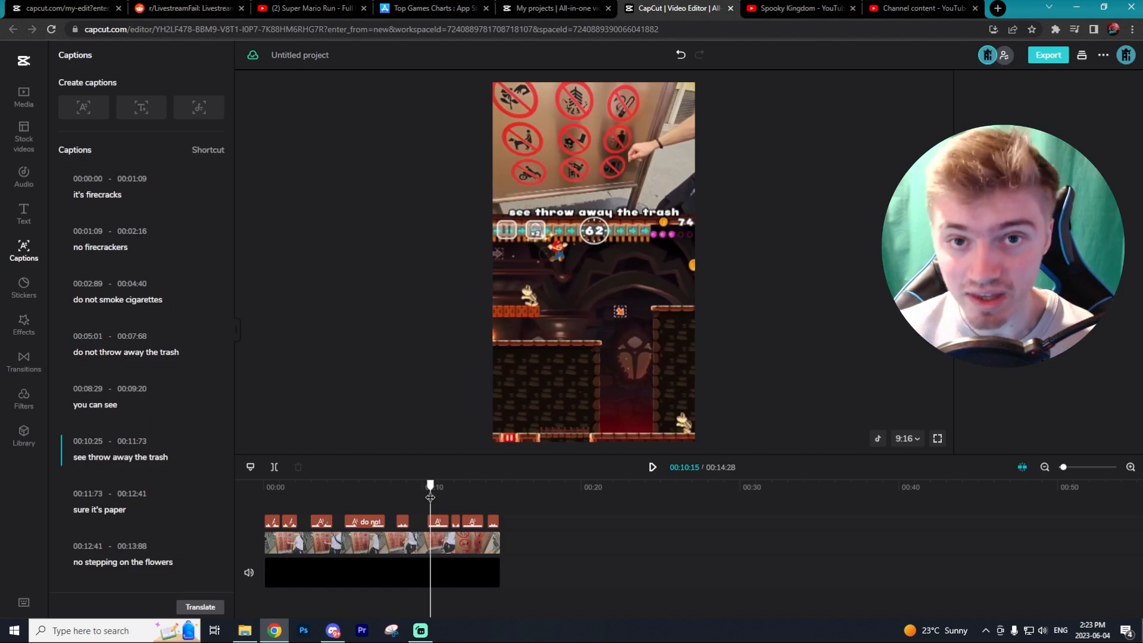
pyautogui.moveTo(429, 497); pyautogui.dragTo(334, 492)
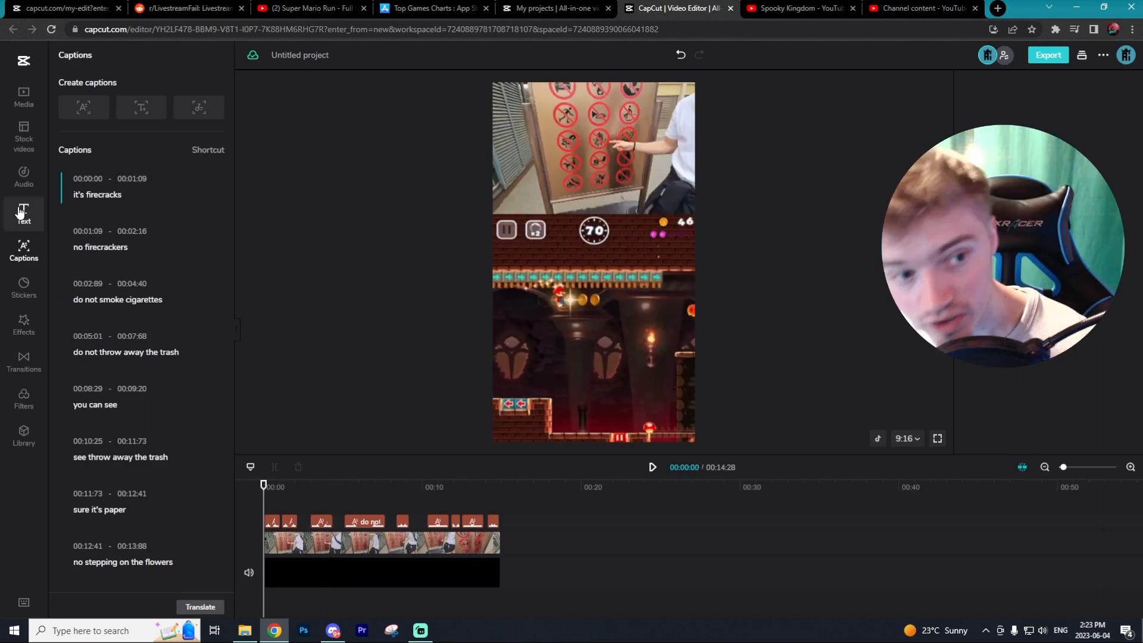
pyautogui.click(22, 215)
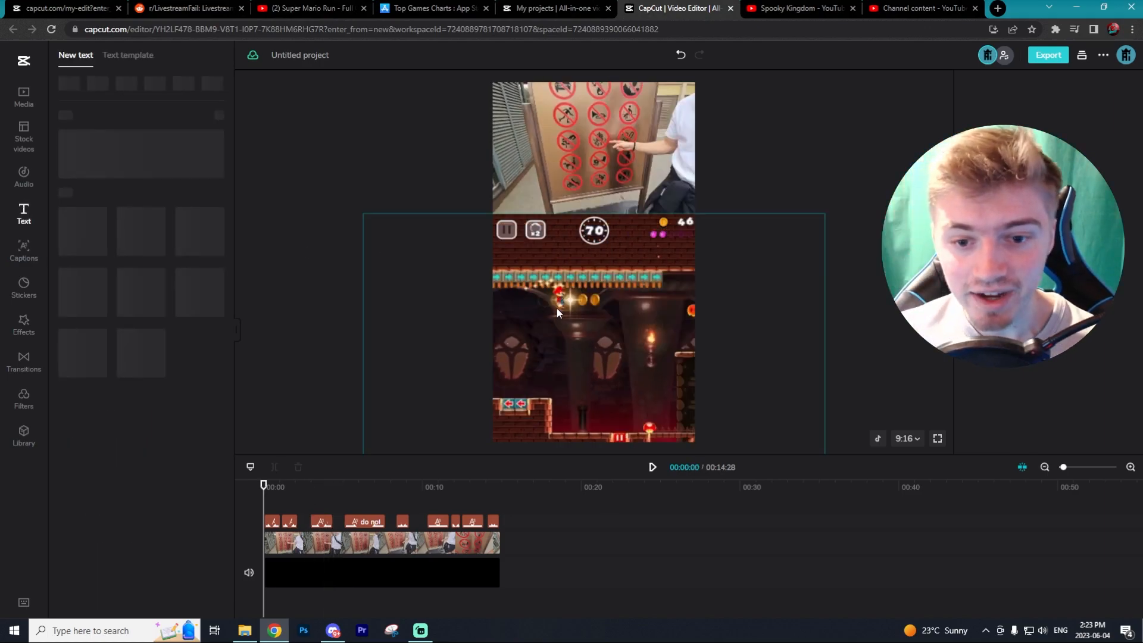
pyautogui.click(489, 485)
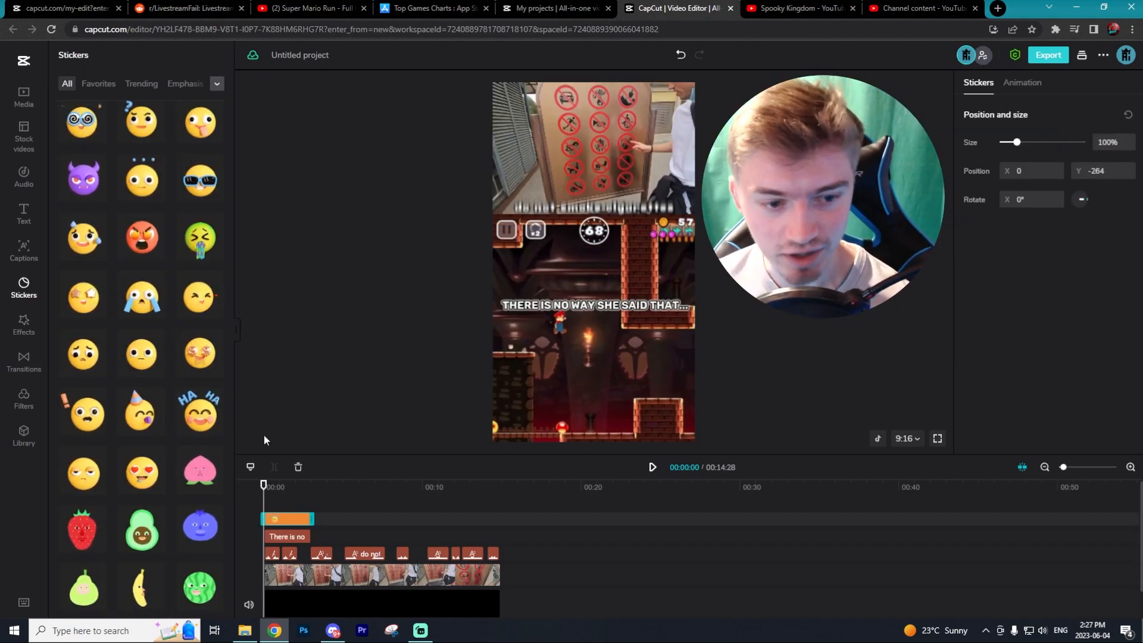
# - Move the playhead to about two seconds and select the "There is no way she said that..." title
pyautogui.moveTo(262, 483); pyautogui.dragTo(298, 483)
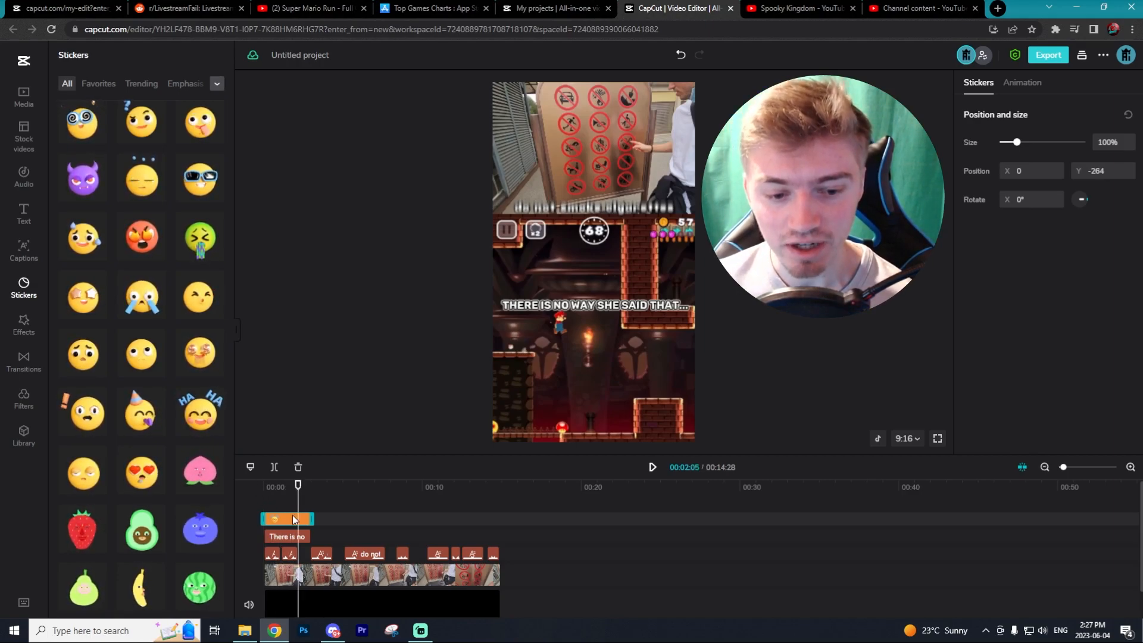
pyautogui.click(294, 536)
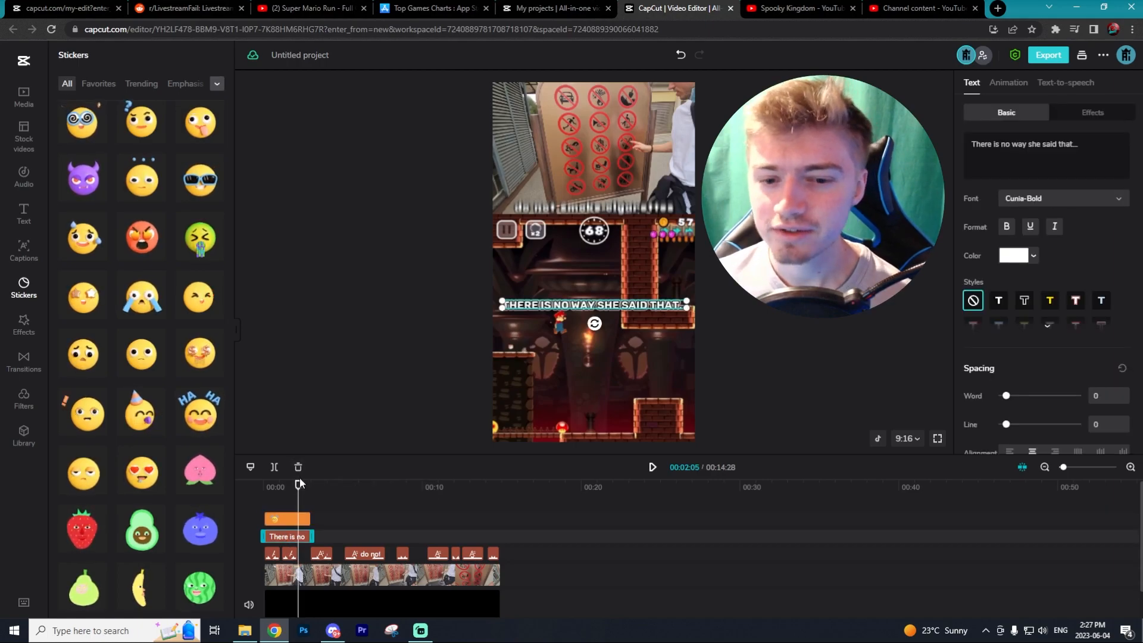
# - Export the short as a 1080p, high-quality, 60fps MP4 and download the finished file
pyautogui.click(1049, 55)
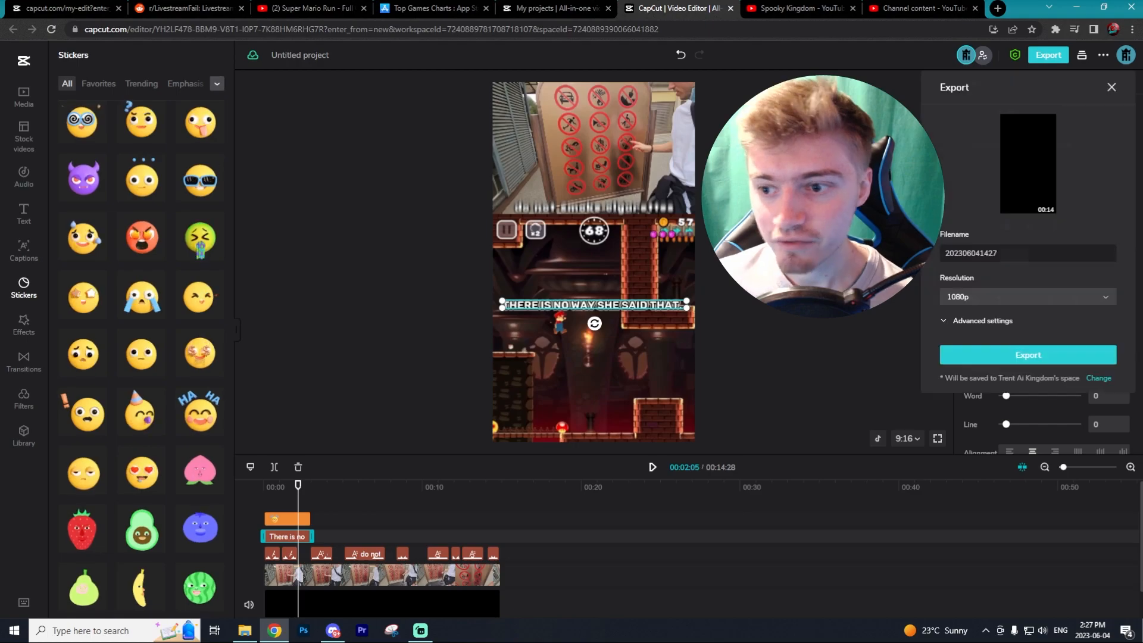
pyautogui.click(985, 321)
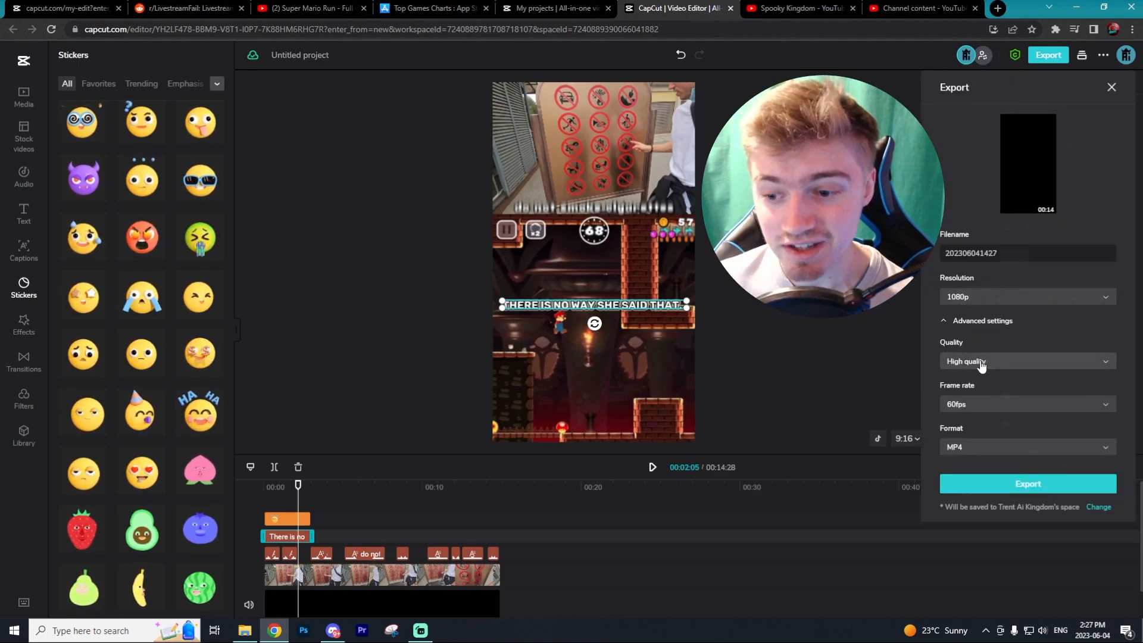
pyautogui.click(998, 490)
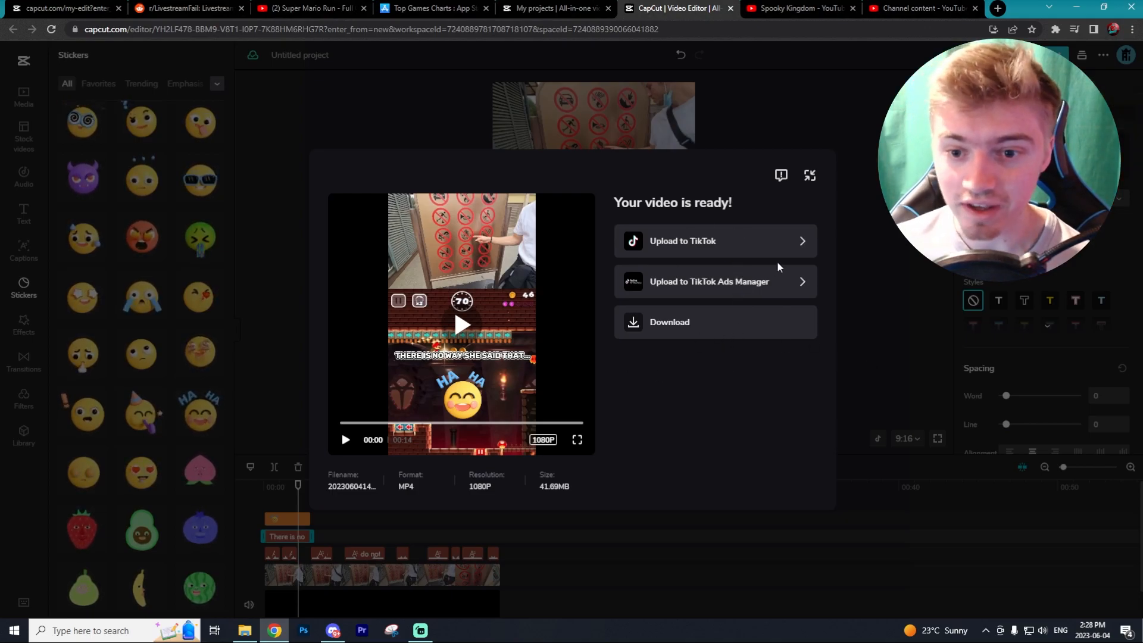
pyautogui.click(684, 329)
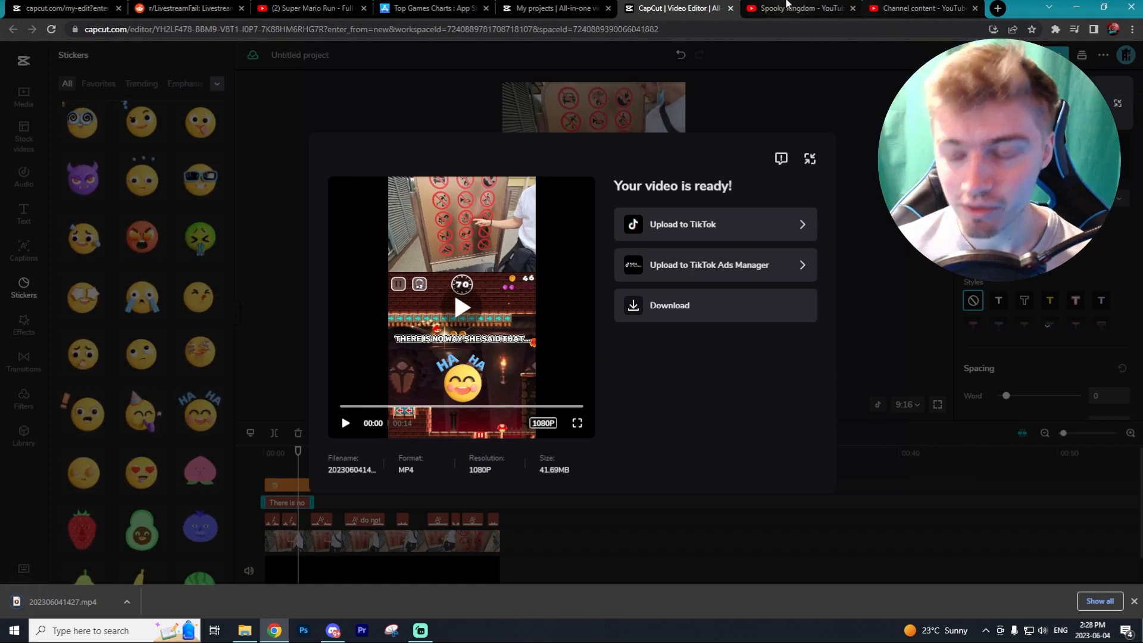
# - Switch to YouTube Studio and upload 202306041427.mp4 from the Downloads folder as a new video
pyautogui.click(911, 8)
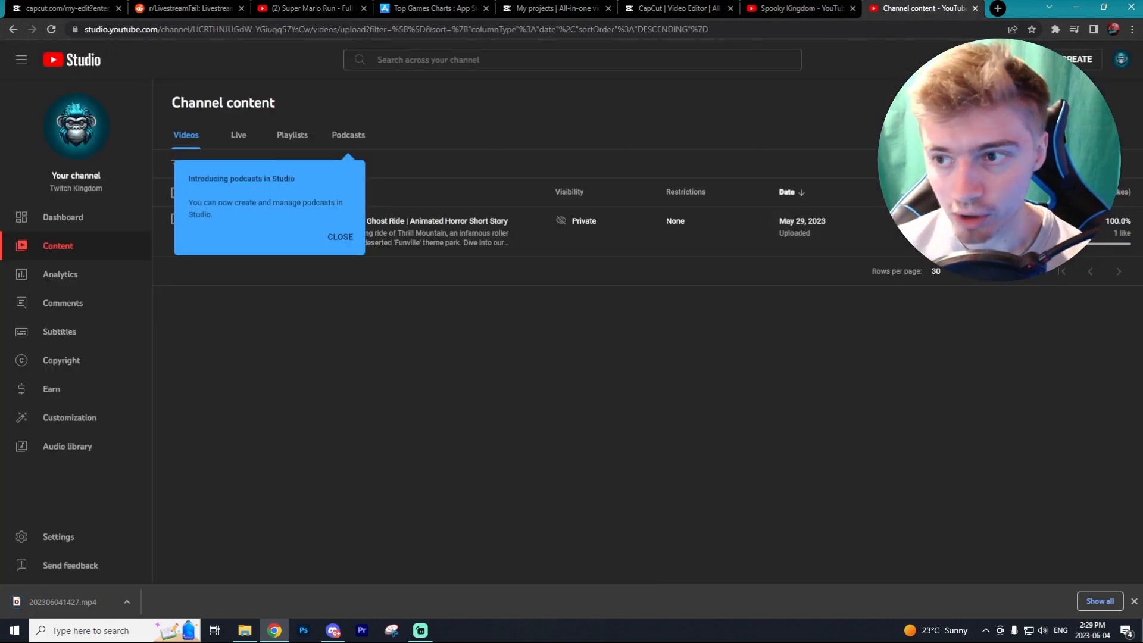
pyautogui.click(1050, 85)
pyautogui.click(580, 390)
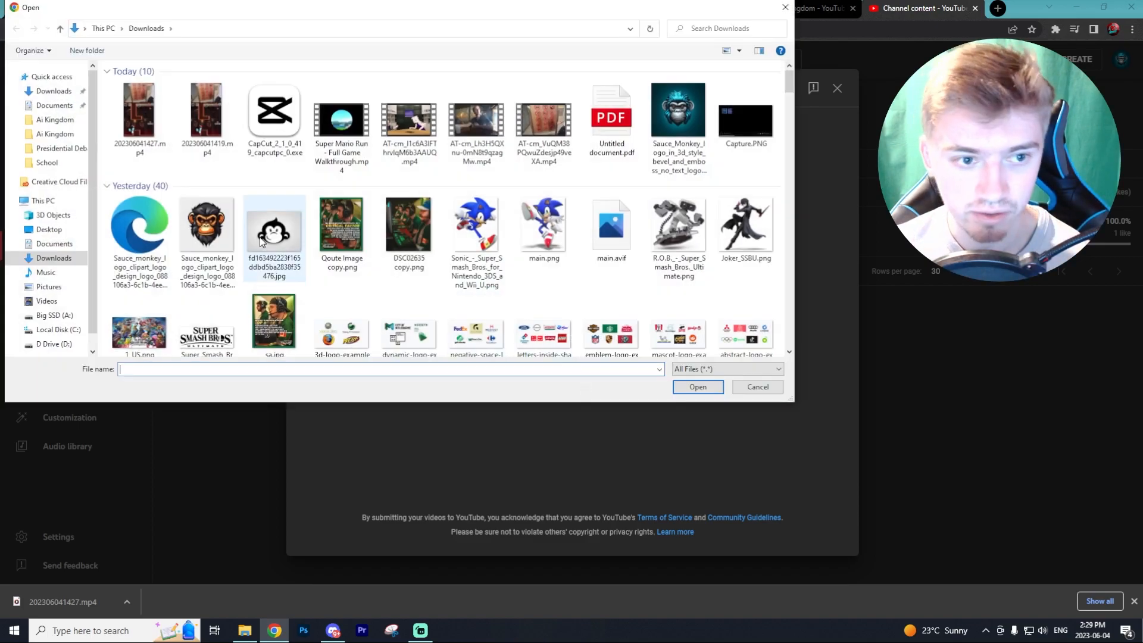
pyautogui.doubleClick(160, 128)
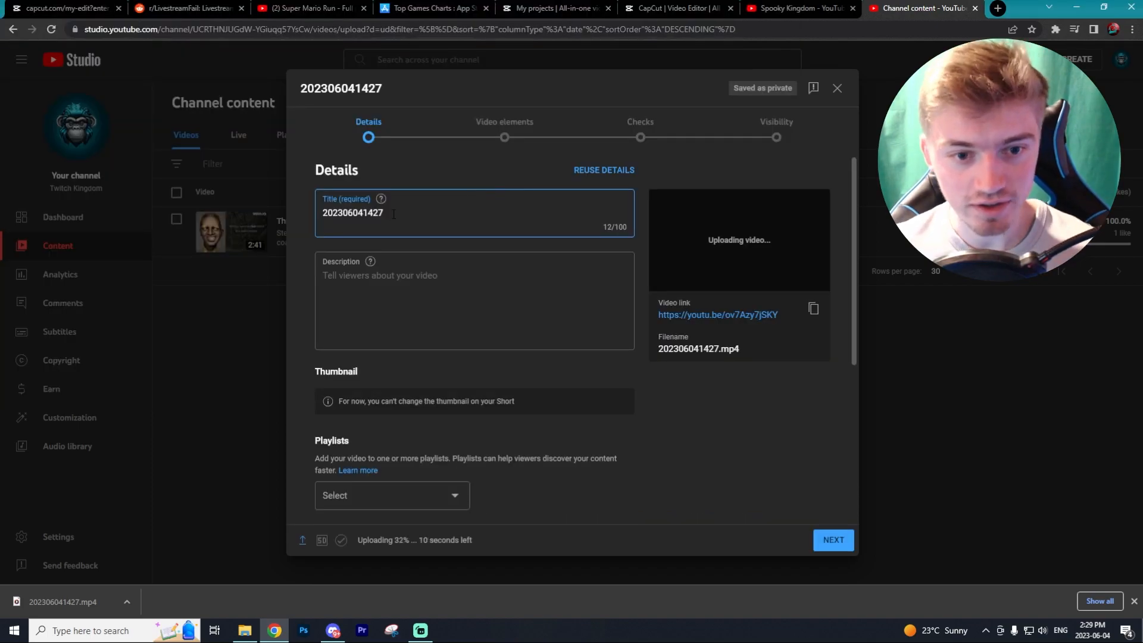
# - Clear the default video title and check the wording of the source clip's post on r/LivestreamFail in Reddit
pyautogui.moveTo(393, 213); pyautogui.dragTo(288, 206)
pyautogui.press('BackSpace')
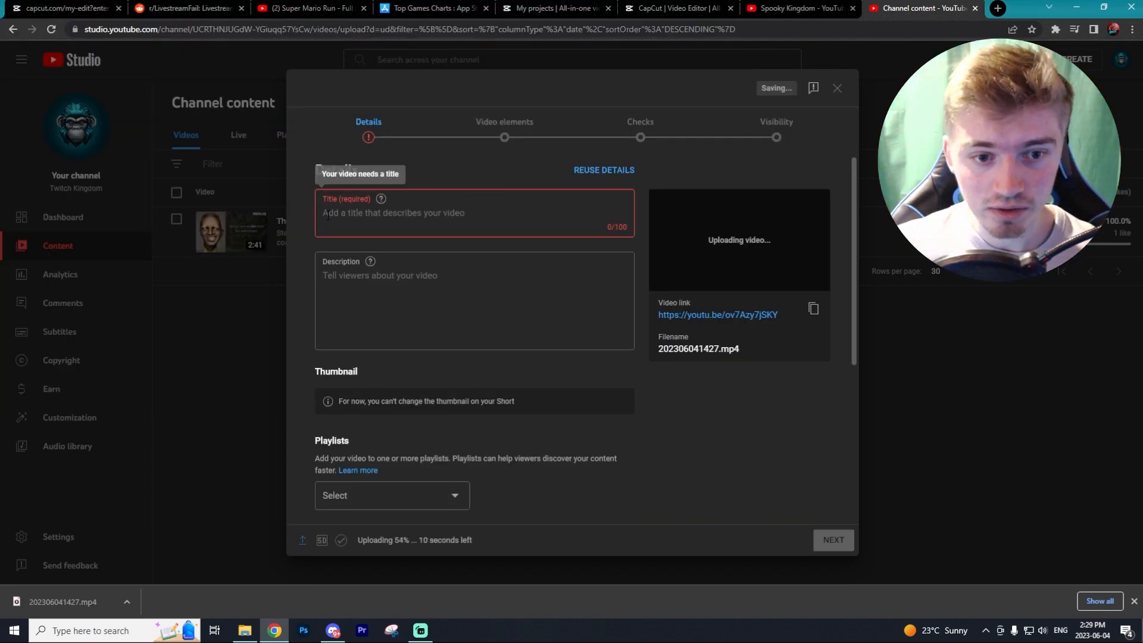
pyautogui.hotkey('ctrl', '2')
pyautogui.scroll(-1, 550, 301)
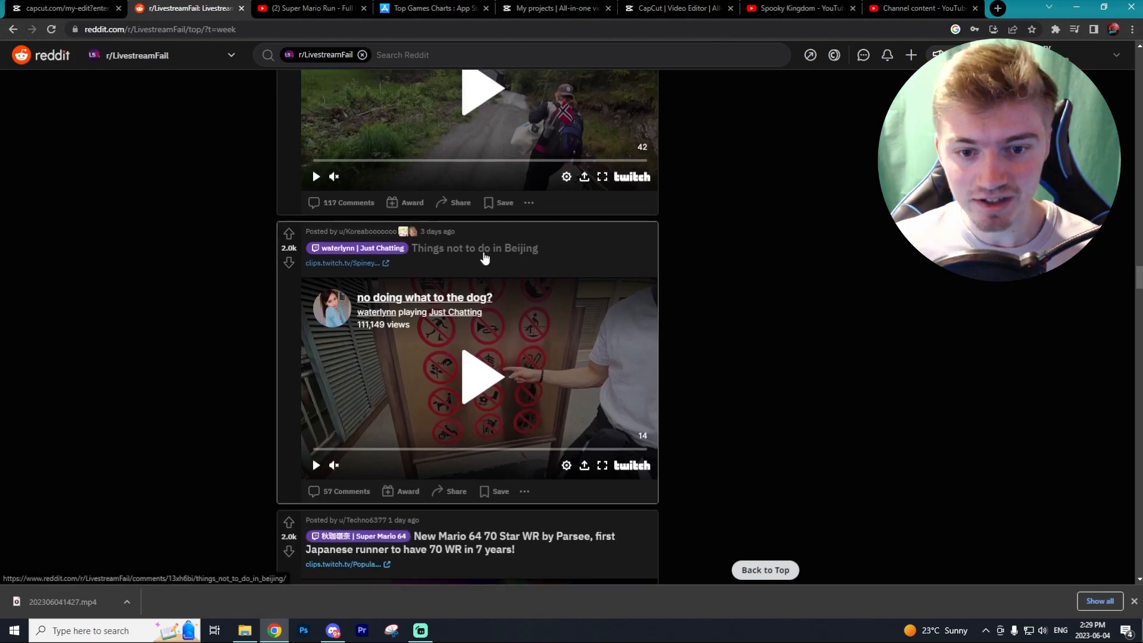
pyautogui.click(925, 6)
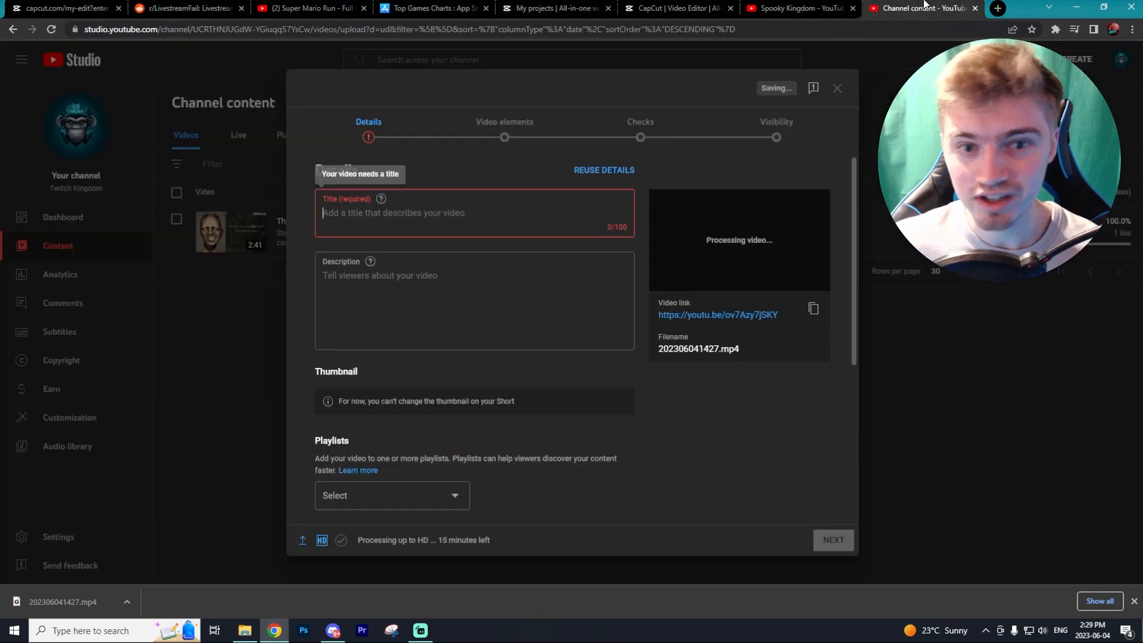
# - Title the uploaded short "Things To Not Do in China"
pyautogui.write('Thi')
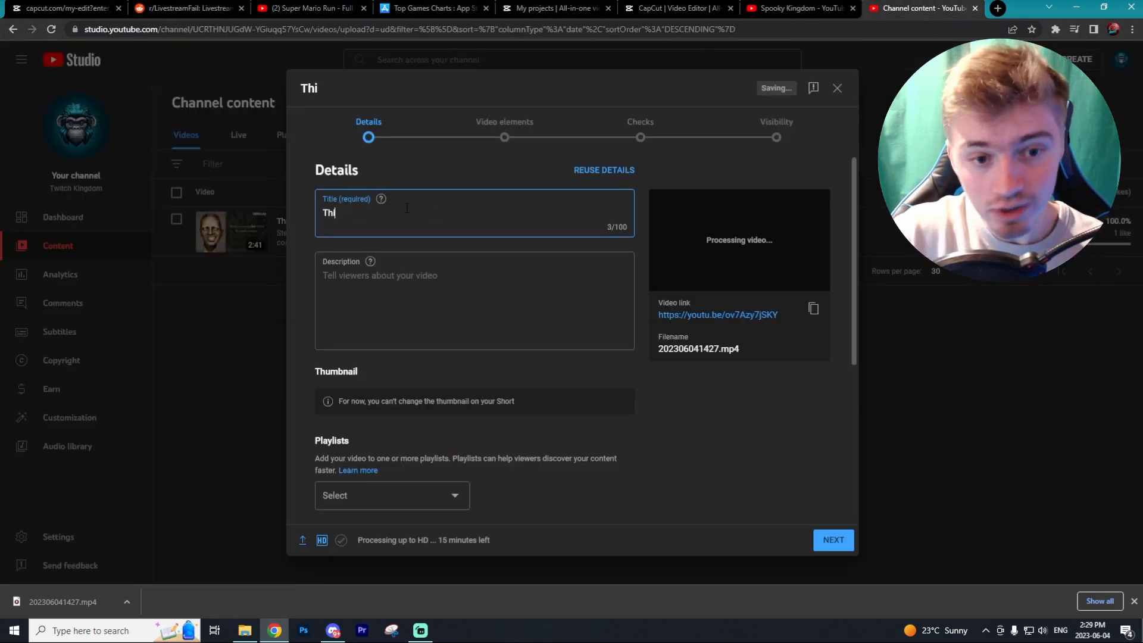
pyautogui.write('ngs')
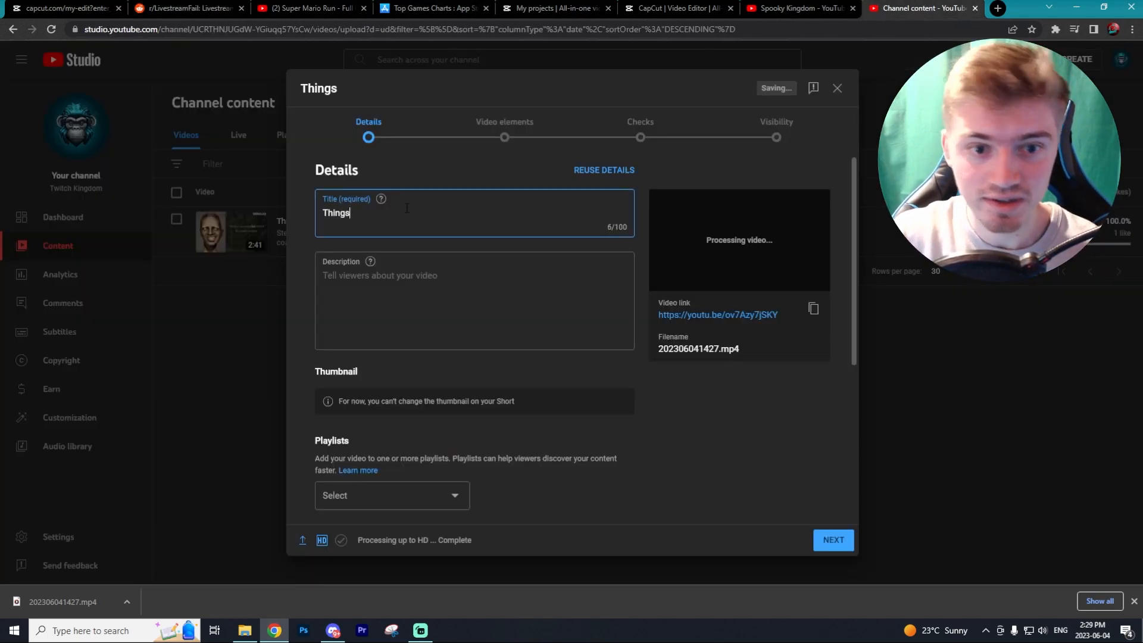
pyautogui.write(' To Not Do in China')
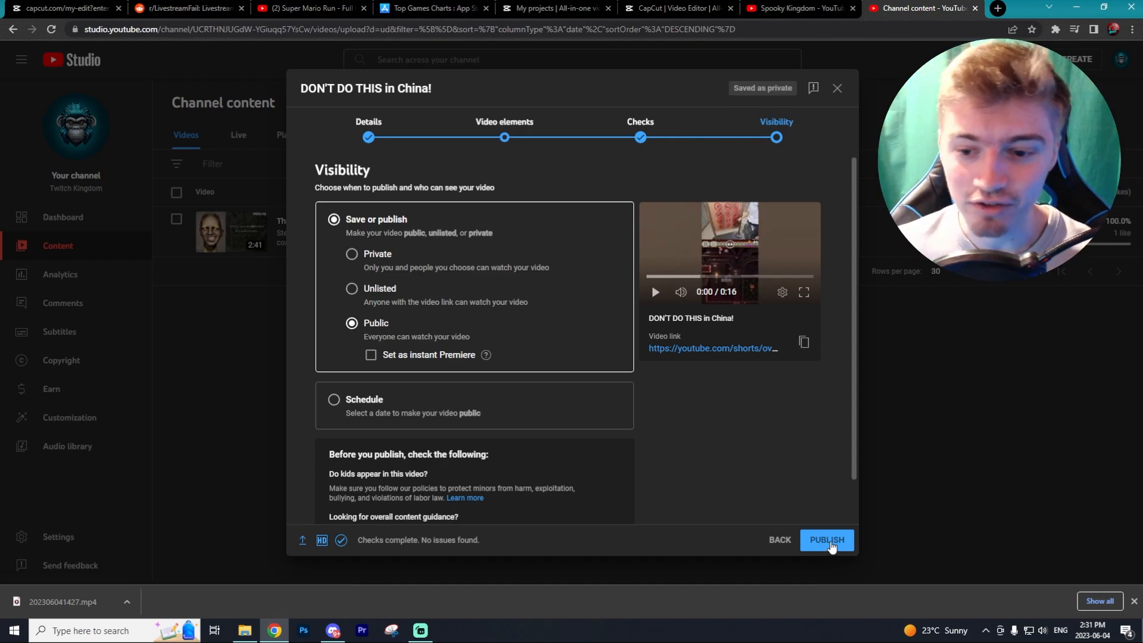
# - Publish the short "DON'T DO THIS in China!" with public visibility
pyautogui.click(832, 543)
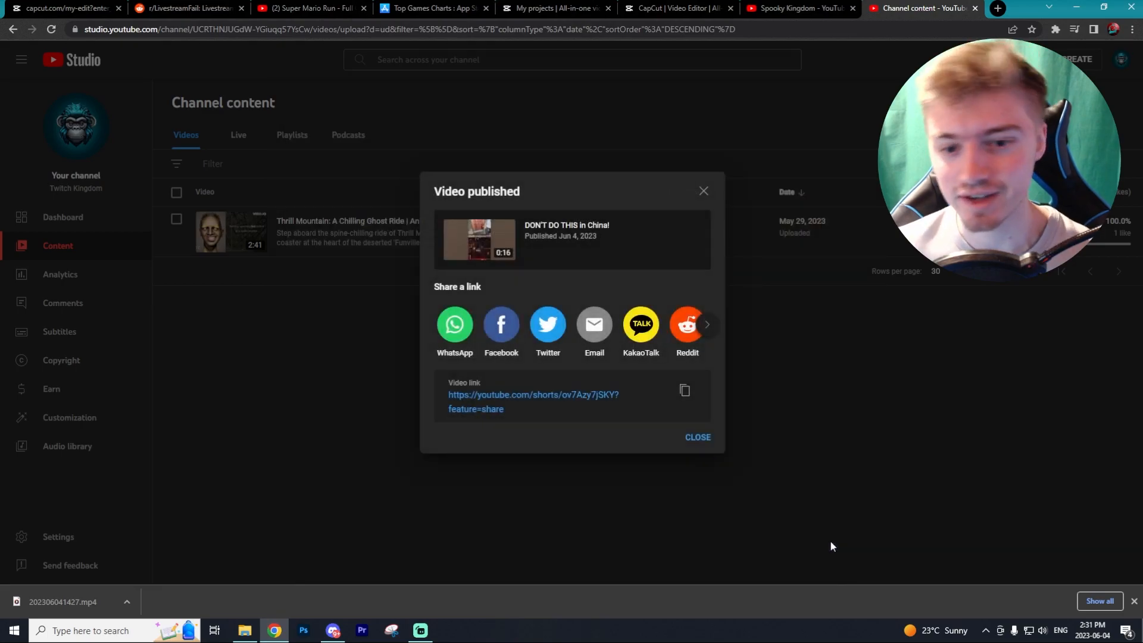